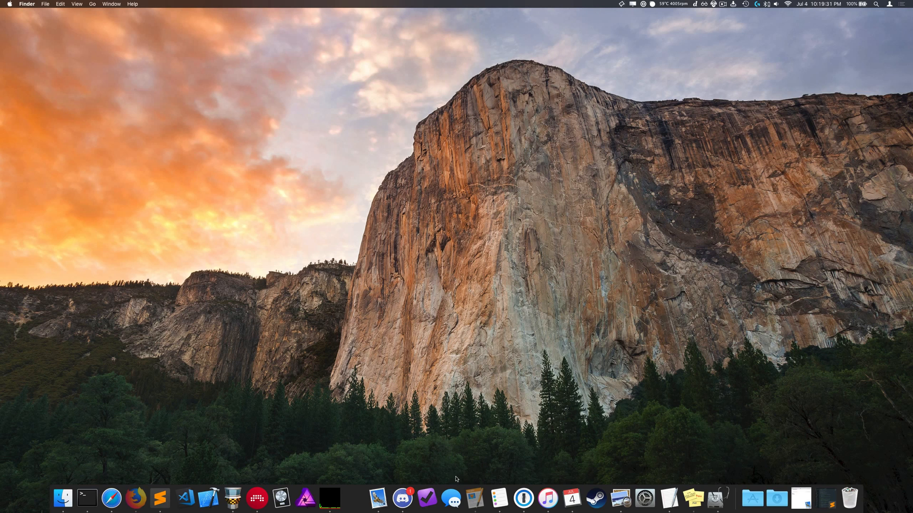
# - Switch to the Cool Paper document in Pages and look over its text
pyautogui.click(469, 498)
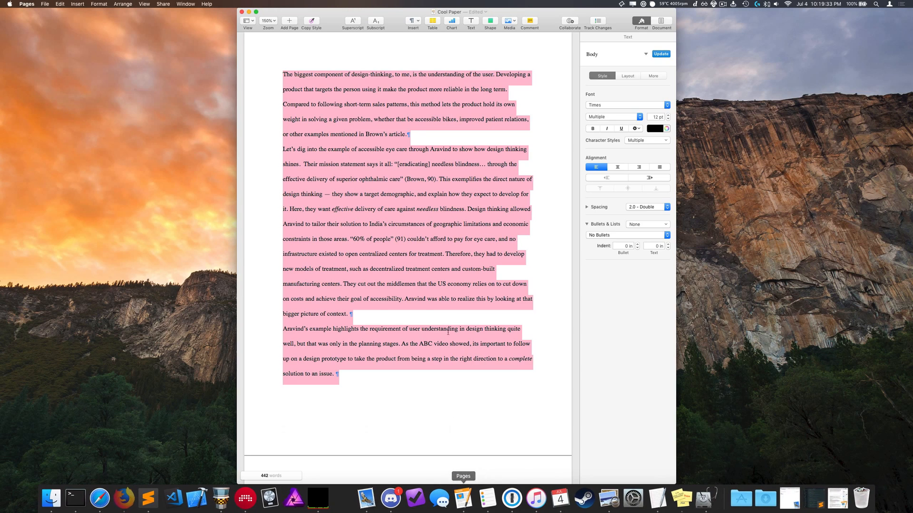
pyautogui.click(444, 231)
pyautogui.scroll(-3, 422, 175)
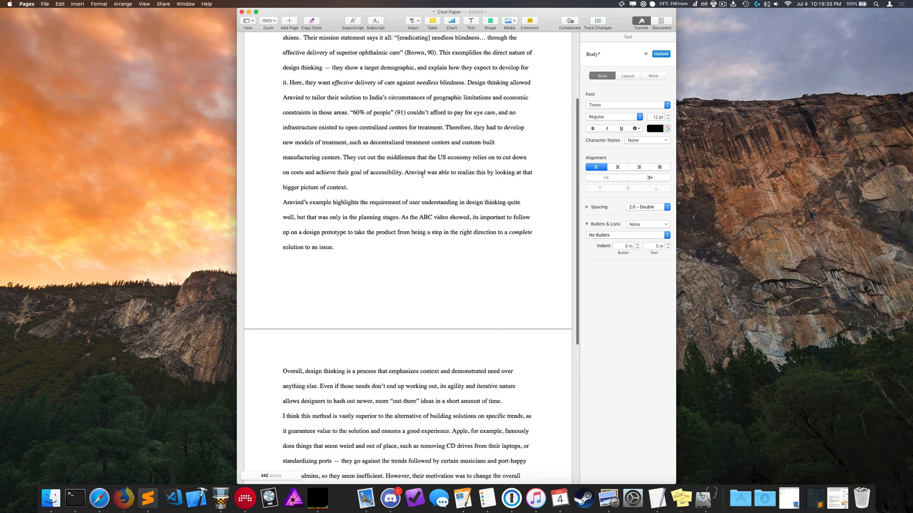
pyautogui.scroll(5, 422, 175)
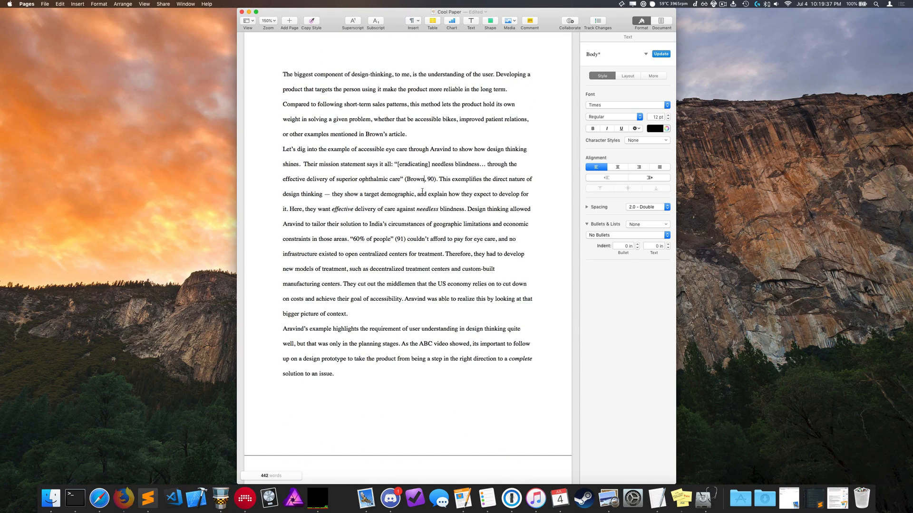
# - Format the whole paper's text with the Times font at 12 pt and 2.0 - Double line spacing
pyautogui.press('super+a')
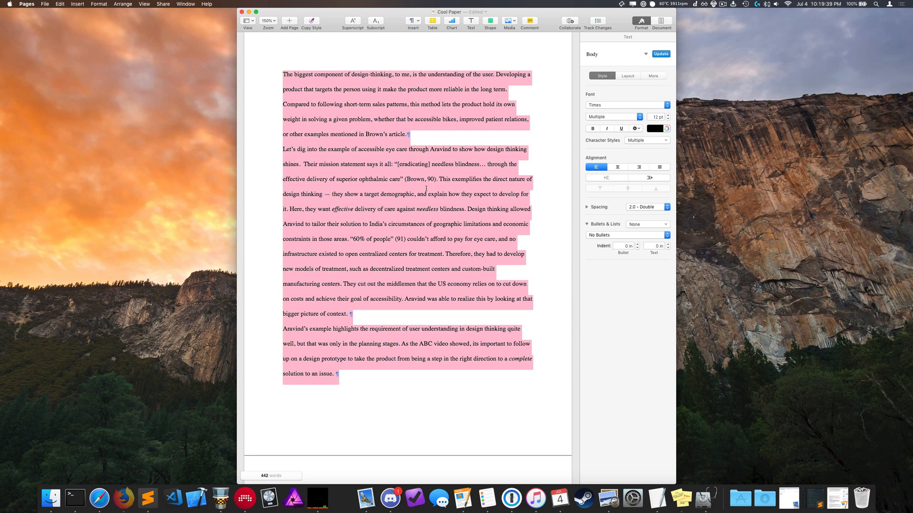
pyautogui.click(607, 108)
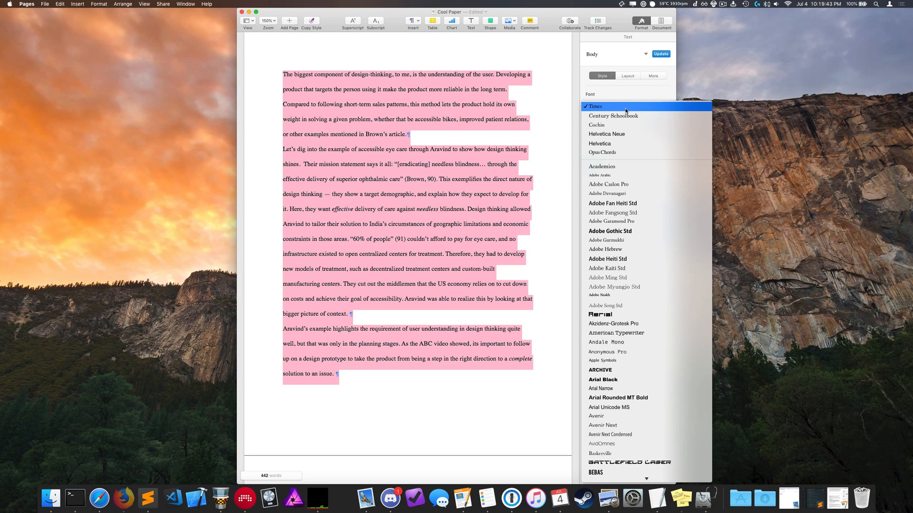
pyautogui.click(613, 108)
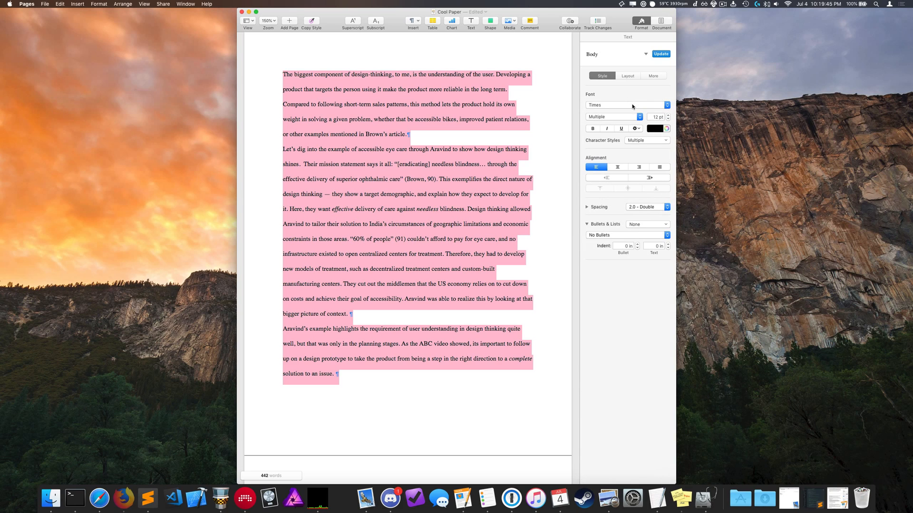
pyautogui.click(652, 117)
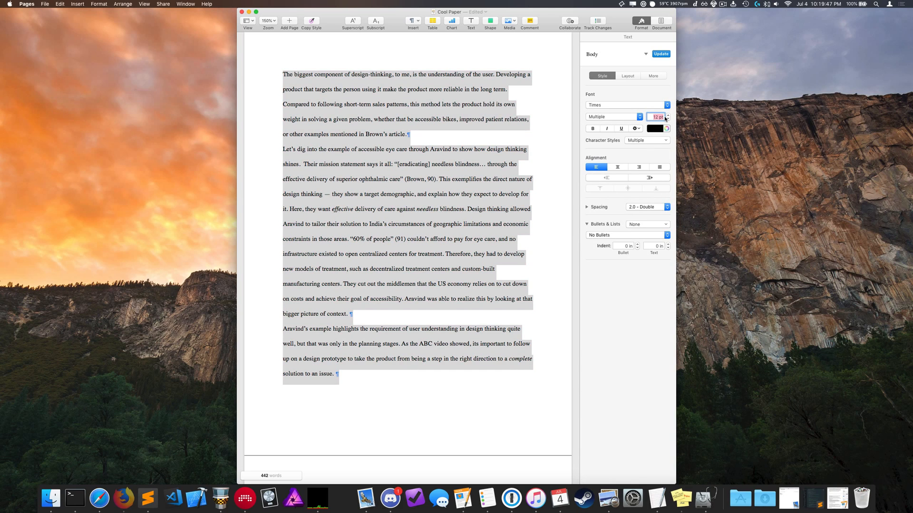
pyautogui.click(633, 207)
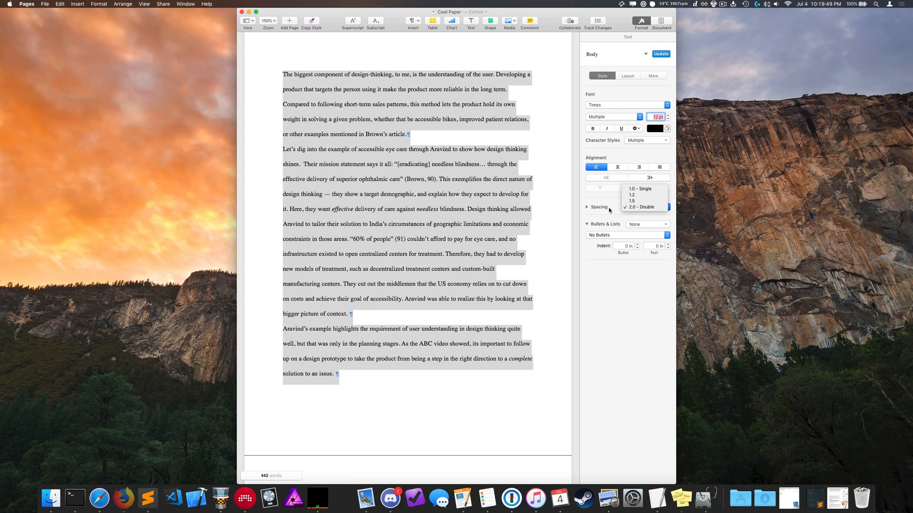
pyautogui.click(638, 207)
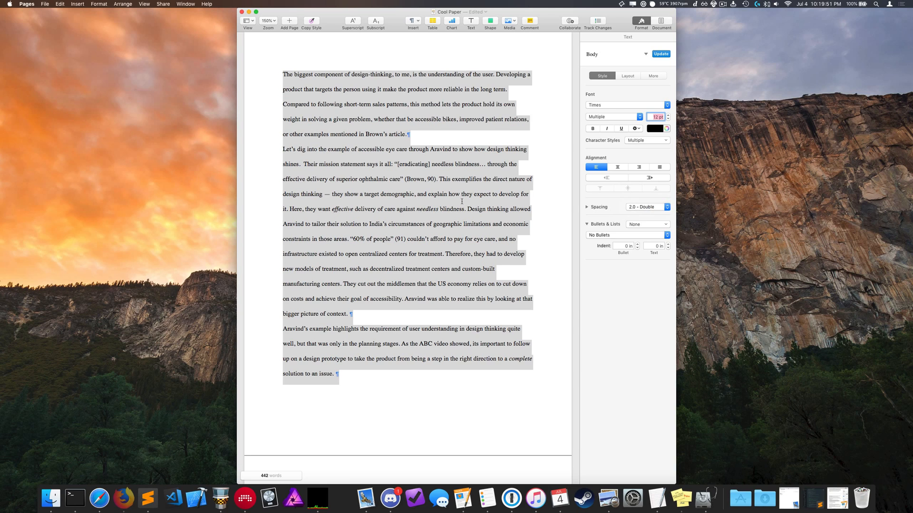
pyautogui.click(440, 190)
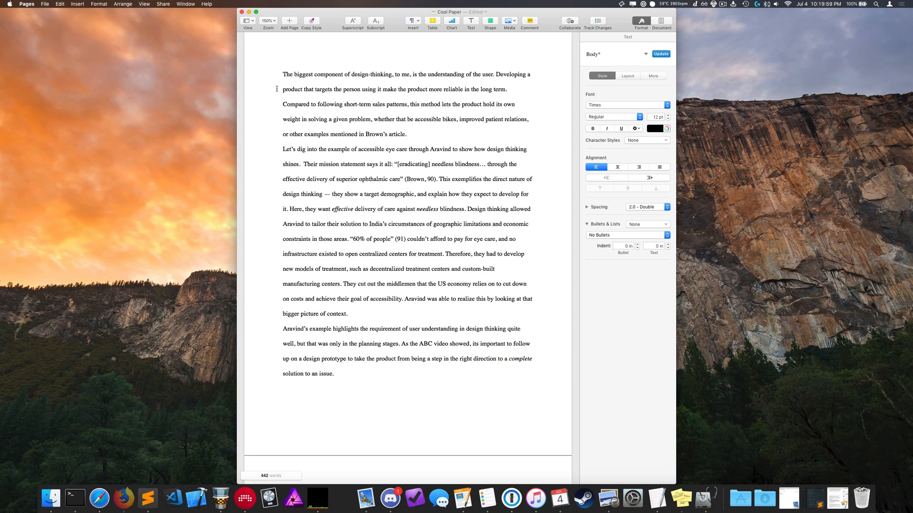
# - Indent the first lines of the first two paragraphs, leaving no blank line between them
pyautogui.press('Tab')
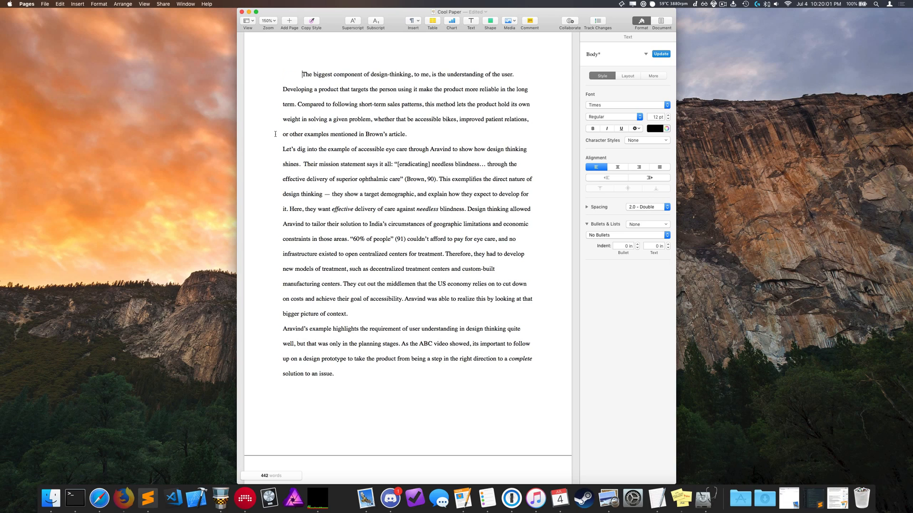
pyautogui.click(283, 149)
pyautogui.press('Tab')
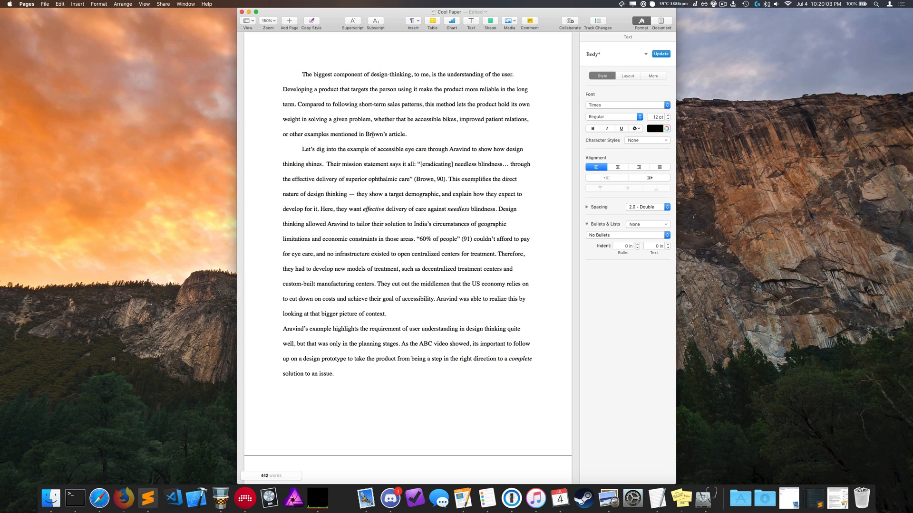
pyautogui.press('Return')
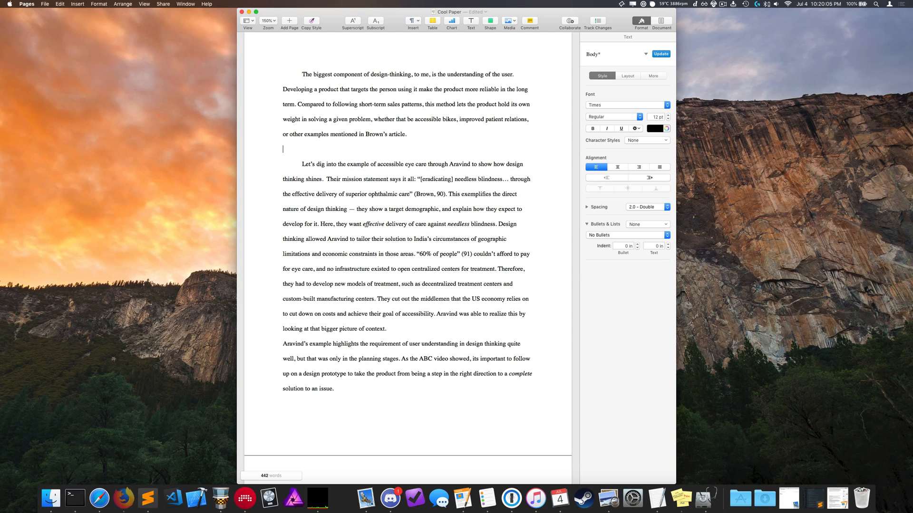
pyautogui.press('BackSpace')
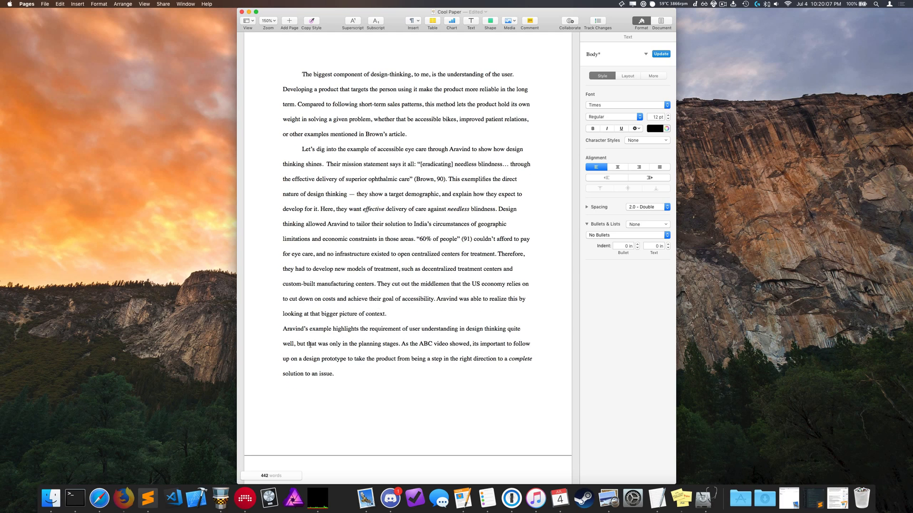
# - Indent the first lines of the paragraphs starting with "Aravind's example" and "Overall"
pyautogui.click(277, 328)
pyautogui.press('Tab')
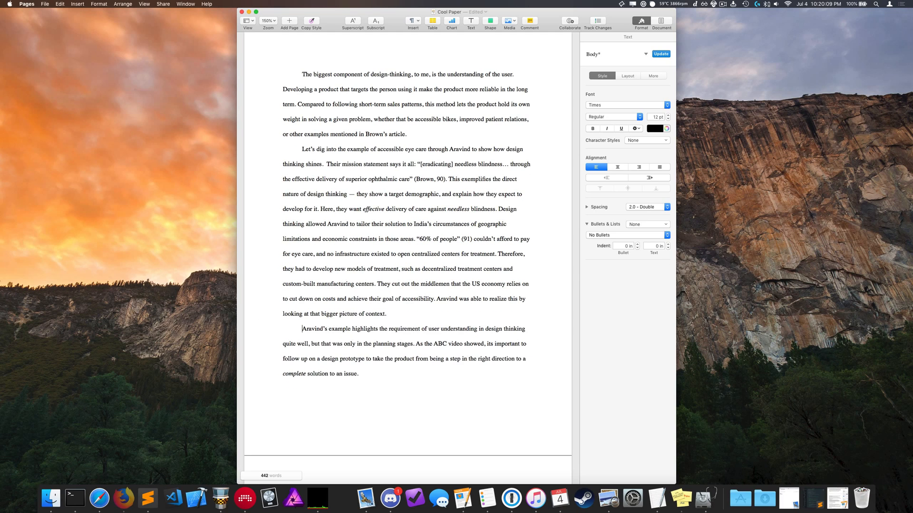
pyautogui.scroll(-5, 276, 328)
pyautogui.scroll(-1, 279, 289)
pyautogui.press('Tab')
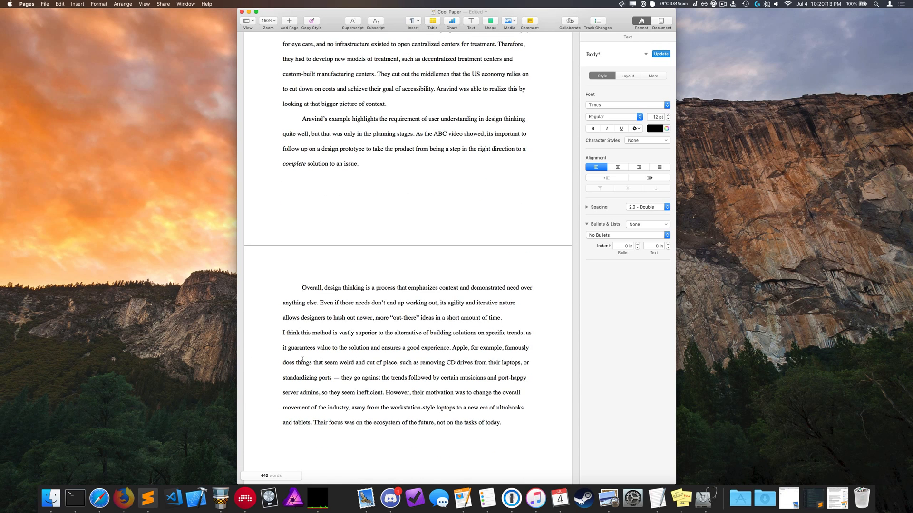
# - Make room above the first paragraph and enter the author's full name as the first heading line
pyautogui.scroll(5, 303, 359)
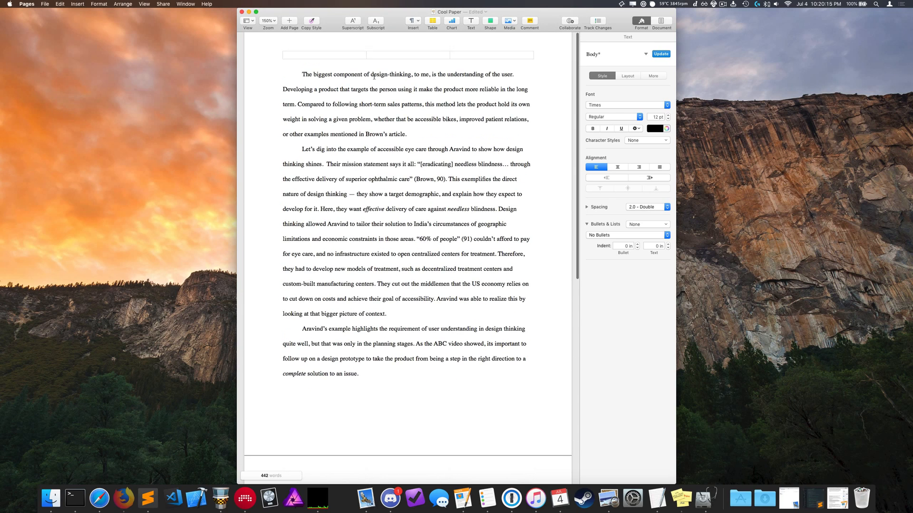
pyautogui.click(300, 74)
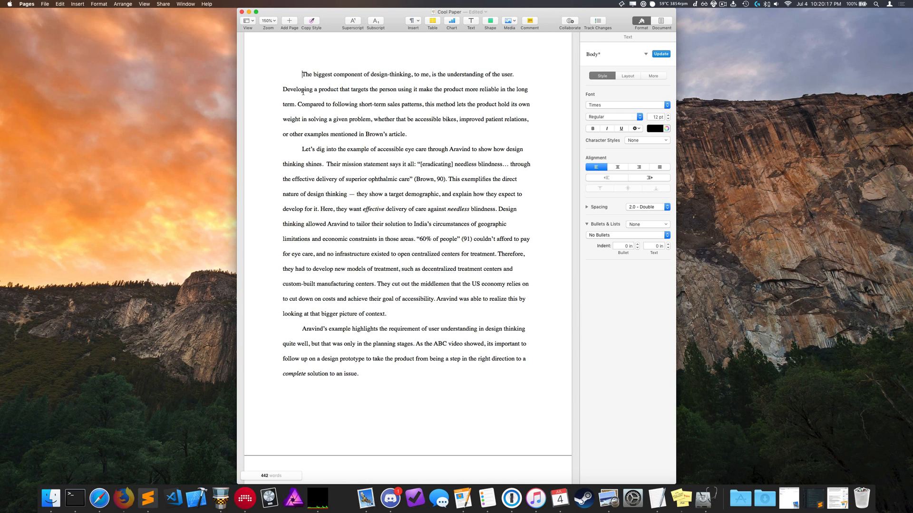
pyautogui.press('BackSpace')
pyautogui.press('super+z')
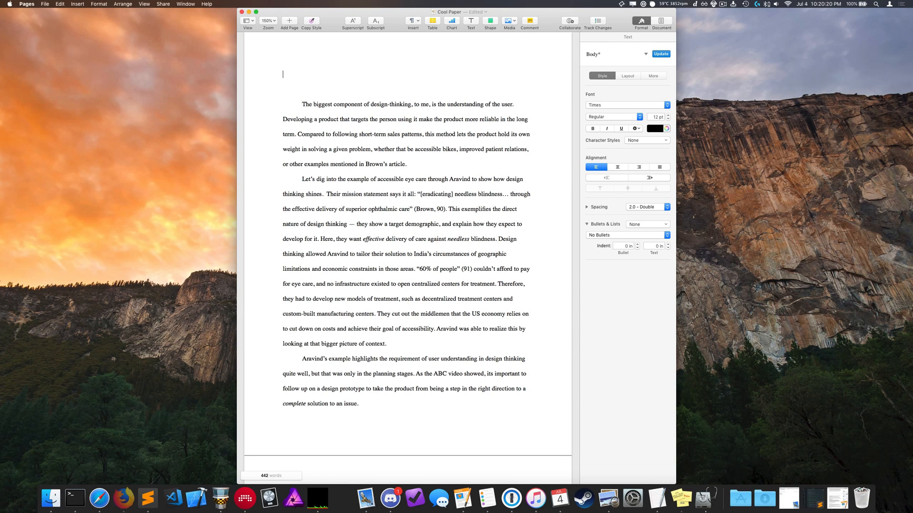
pyautogui.write('Peter Kos')
pyautogui.press('Return')
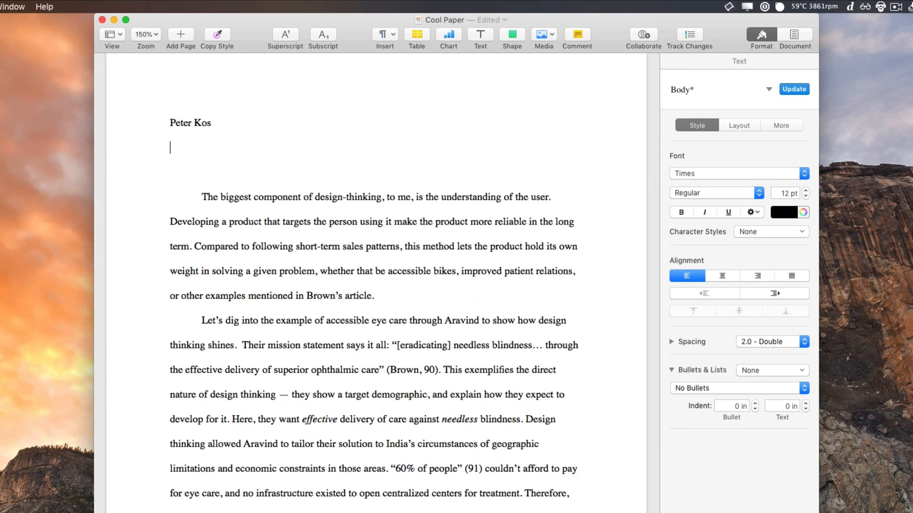
# - Add the heading lines "Professor", "English AP Literature" and "4 July 2018" below the author's name
pyautogui.write('Professor')
pyautogui.press('Return')
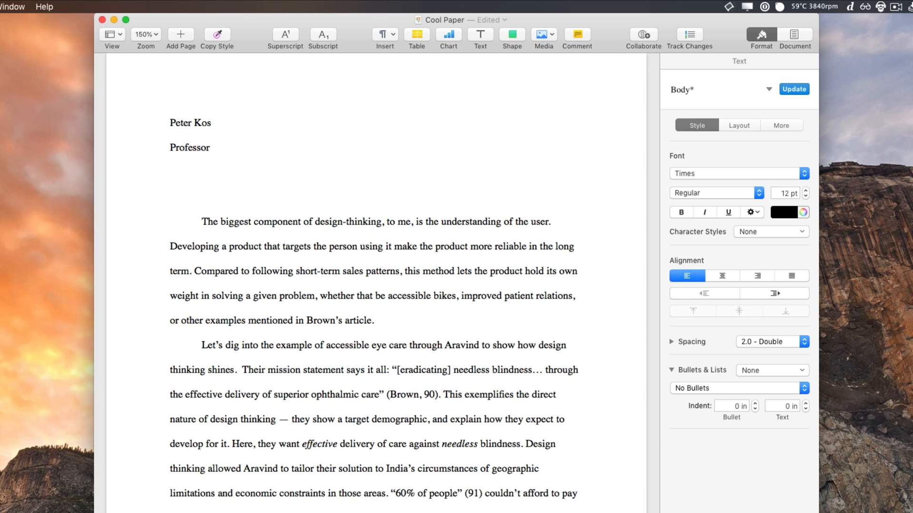
pyautogui.write('English AP Literature')
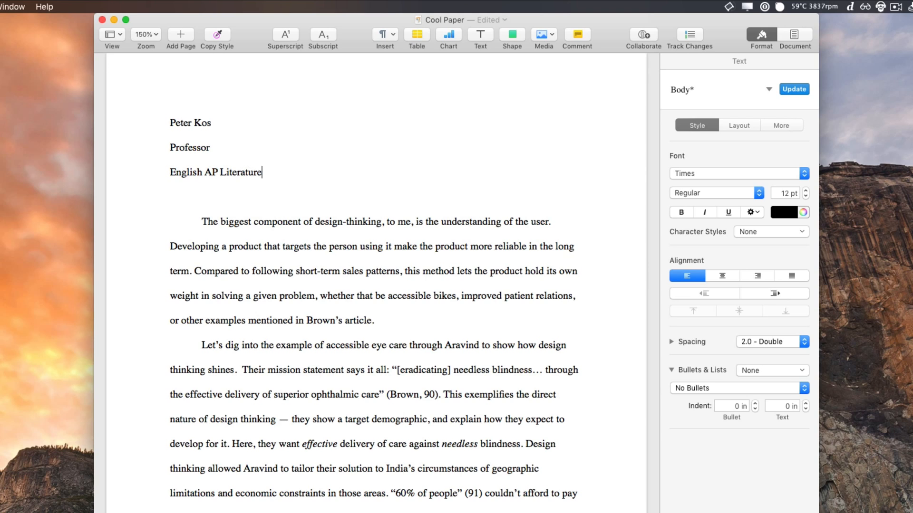
pyautogui.press('Return')
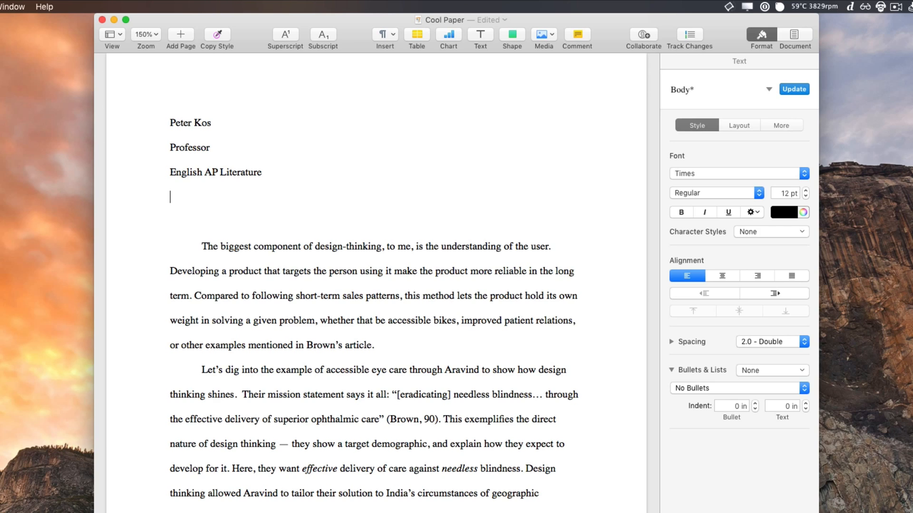
pyautogui.write('5')
pyautogui.press('BackSpace')
pyautogui.write('4 July 2018')
pyautogui.press('Return')
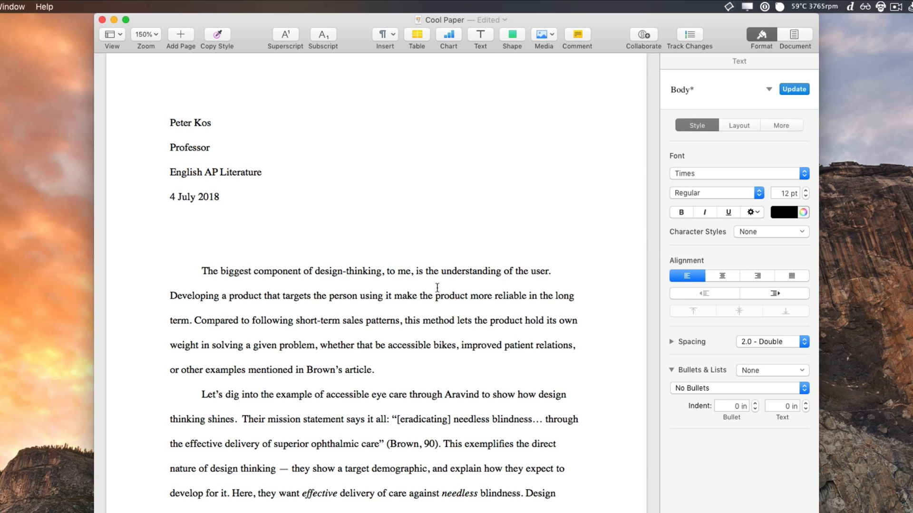
# - Add the centred title "Design Thinking" on the line directly above the first paragraph
pyautogui.click(723, 275)
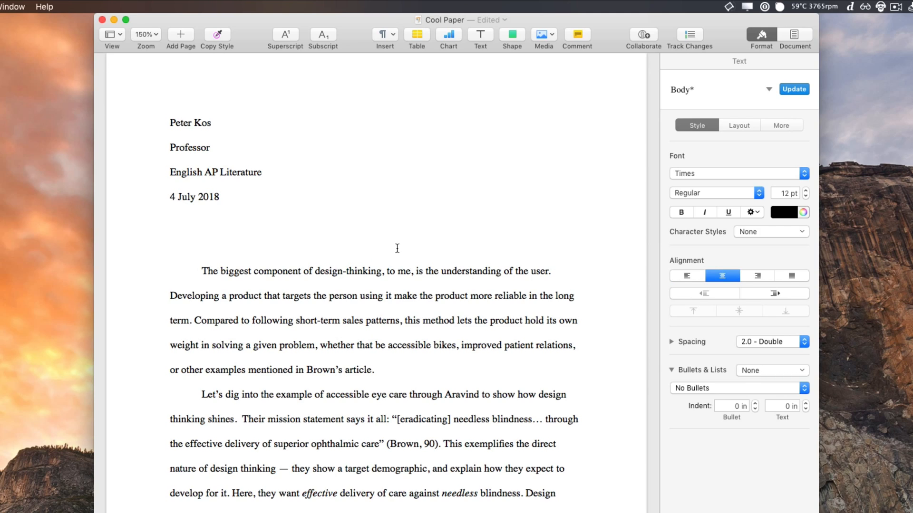
pyautogui.write('Design Thinking')
pyautogui.press('Up')
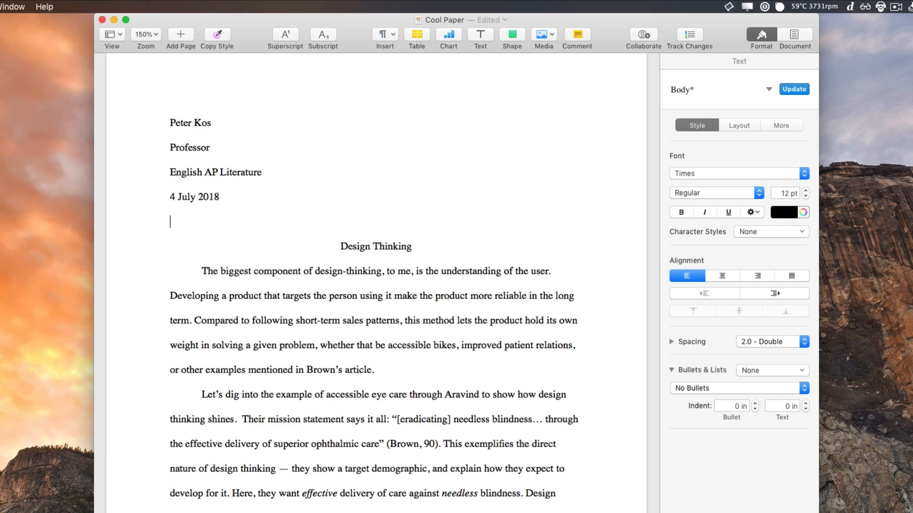
pyautogui.press('Down')
pyautogui.press('Down')
pyautogui.press('super+Left')
pyautogui.press('super+shift+Right')
pyautogui.press('Up')
pyautogui.press('Down')
pyautogui.press('super+shift+Right')
pyautogui.press('Up')
pyautogui.press('Up')
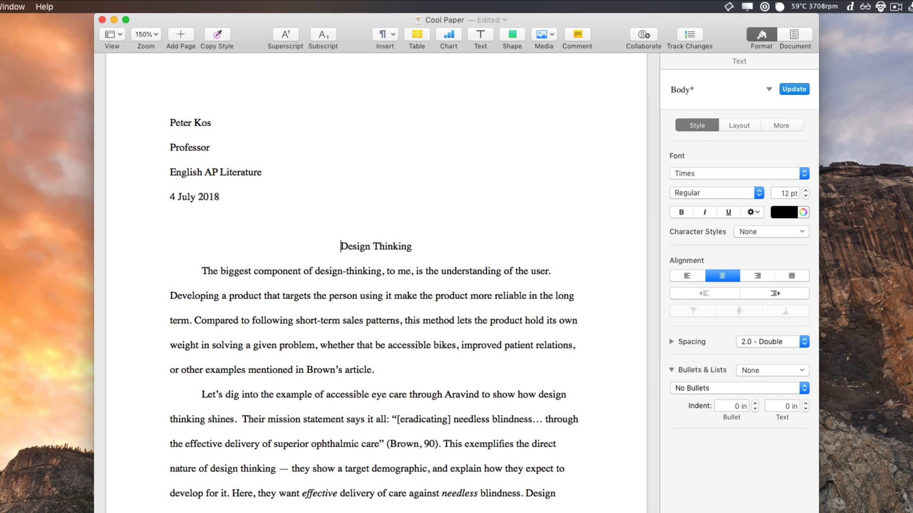
pyautogui.press('Down')
pyautogui.press('Down')
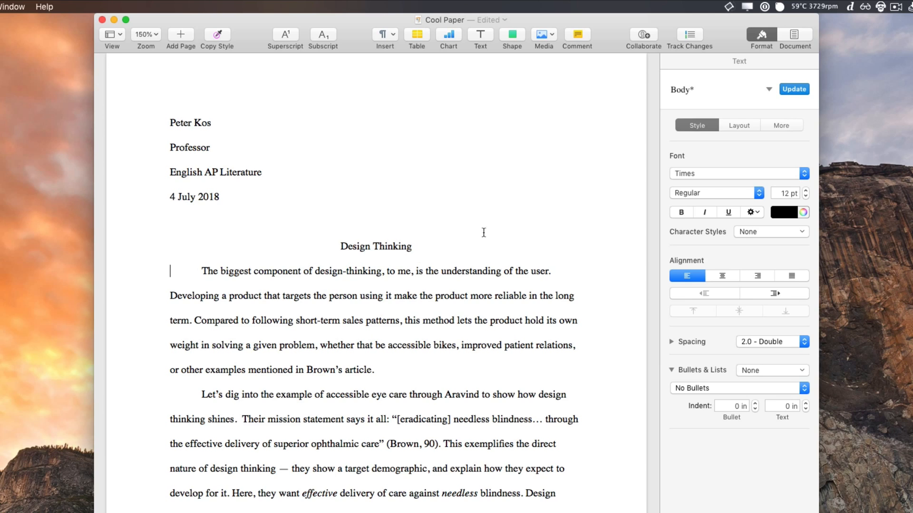
# - Insert a page number in the "Page 1" format into the right-hand section of the page header
pyautogui.moveTo(581, 102)
pyautogui.moveTo(528, 88)
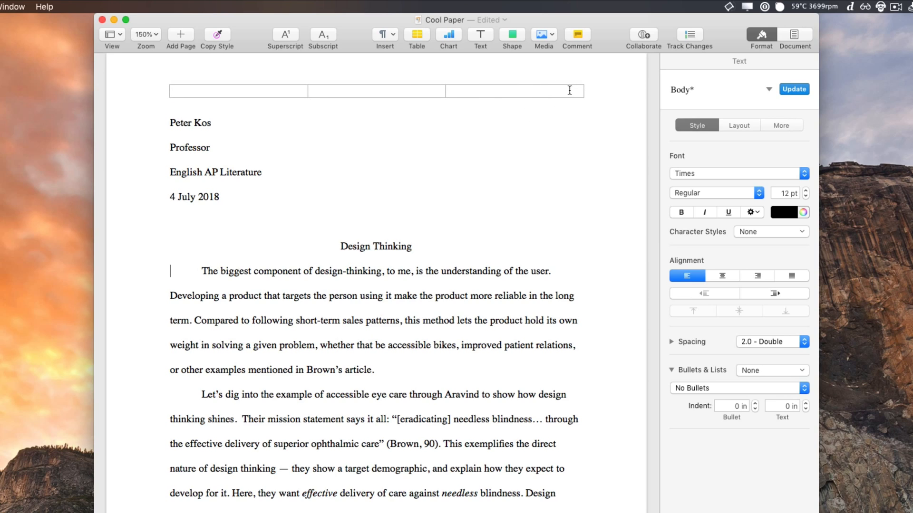
pyautogui.click(538, 90)
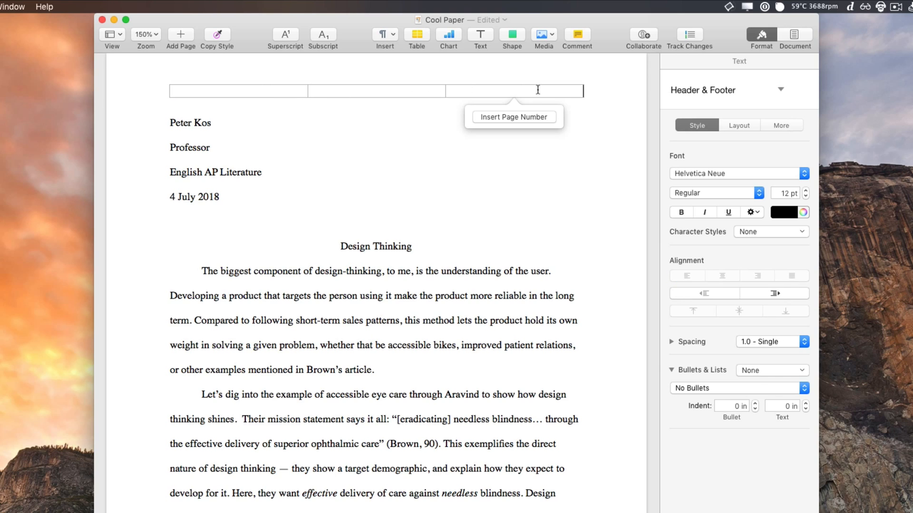
pyautogui.click(538, 119)
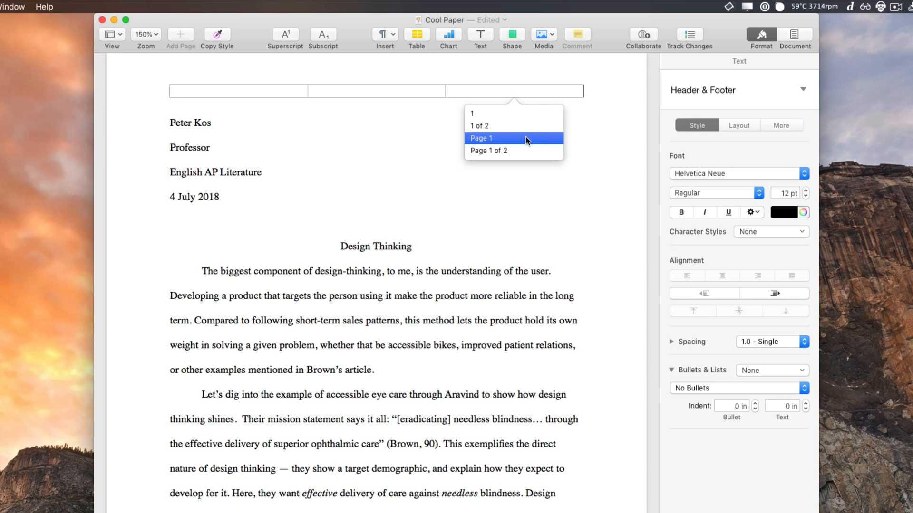
pyautogui.click(485, 138)
# - Replace the word "Page" in the header with the author's surname and check the header on the second page
pyautogui.doubleClick(559, 90)
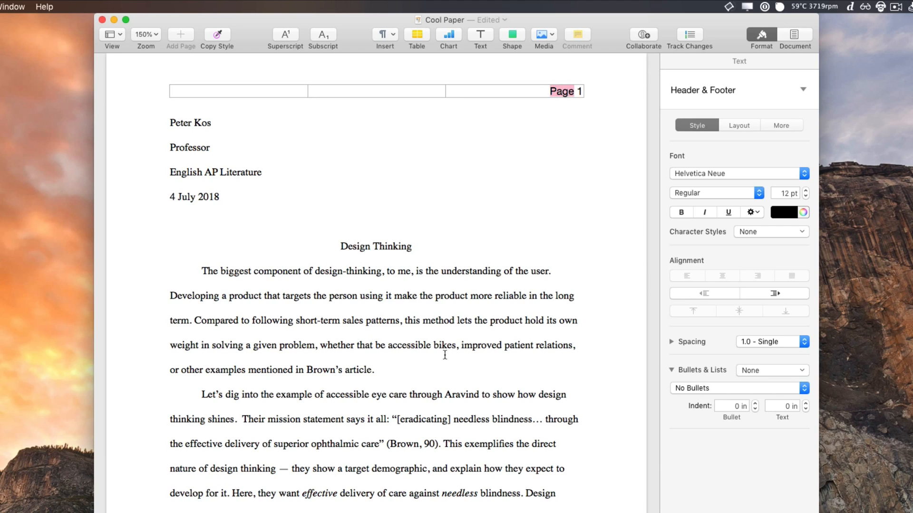
pyautogui.press('BackSpace')
pyautogui.write('Kos')
pyautogui.click(447, 358)
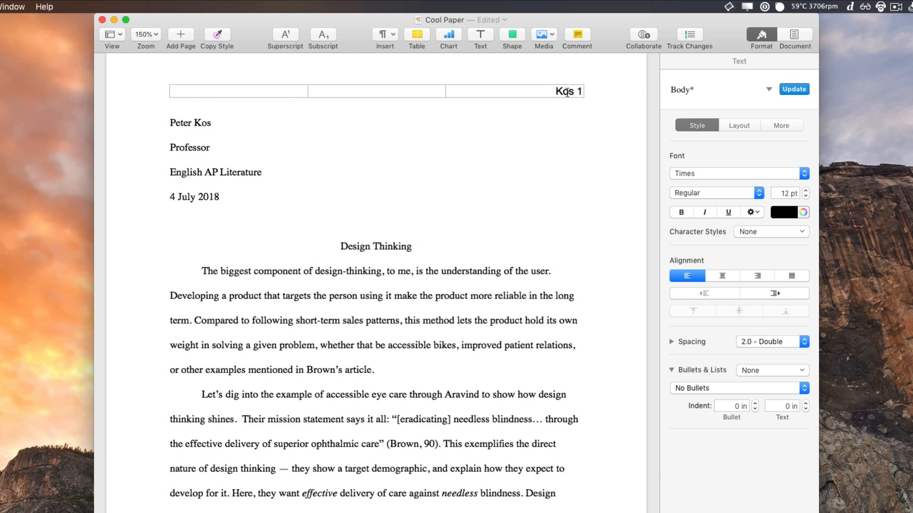
pyautogui.scroll(-10, 540, 143)
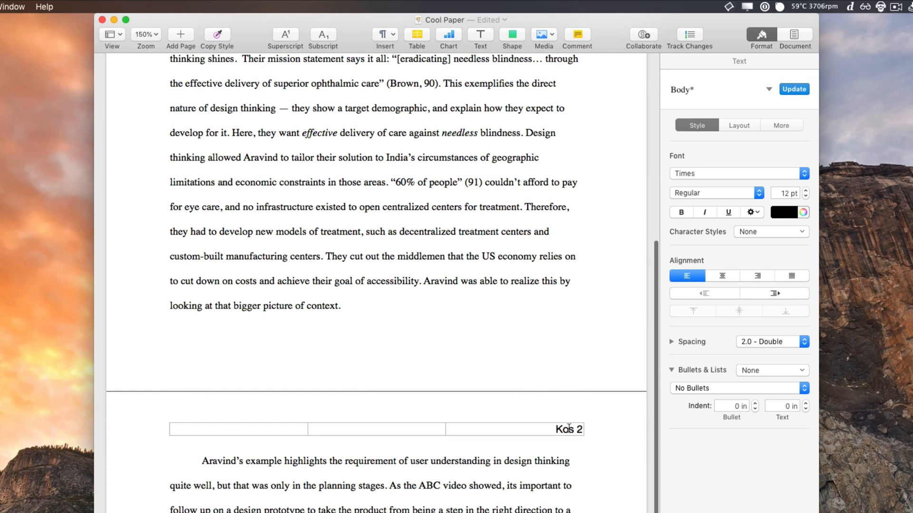
pyautogui.scroll(10, 572, 430)
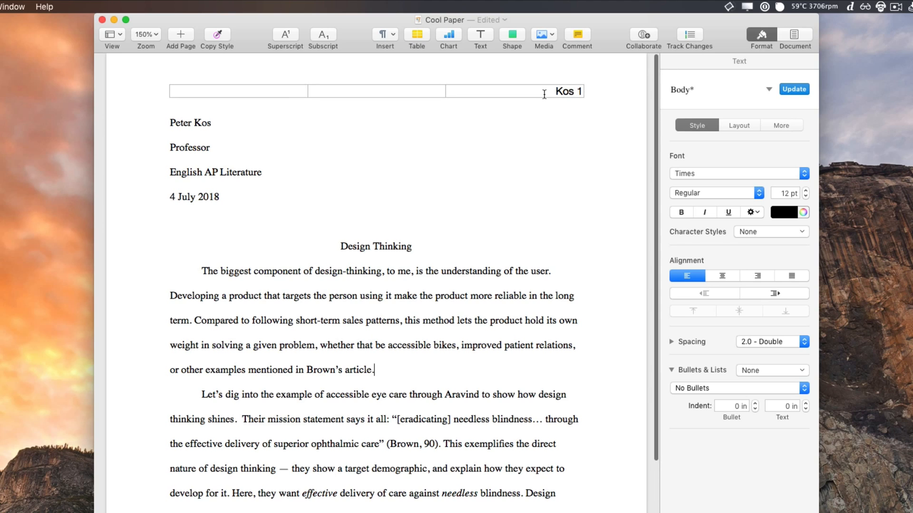
# - Set the page-number header text to the Times font and check the header on the second page
pyautogui.moveTo(541, 97); pyautogui.dragTo(593, 91)
pyautogui.click(707, 177)
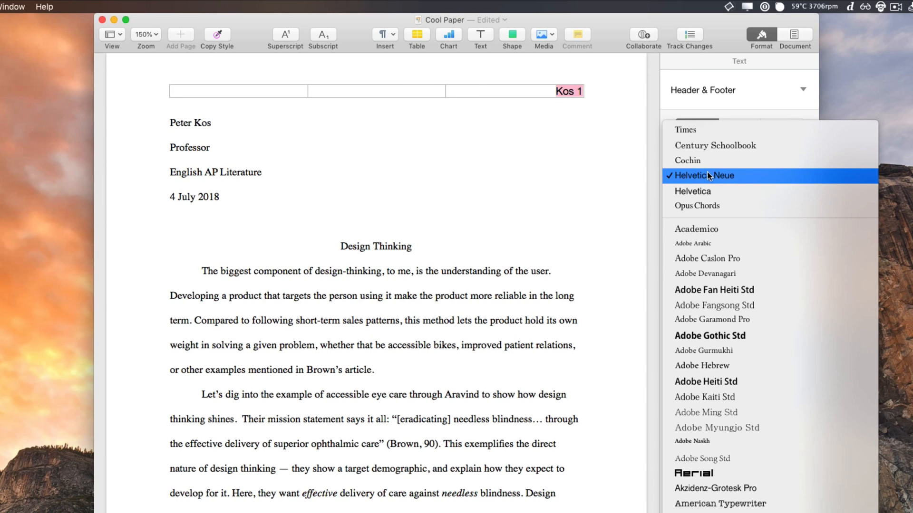
pyautogui.click(747, 133)
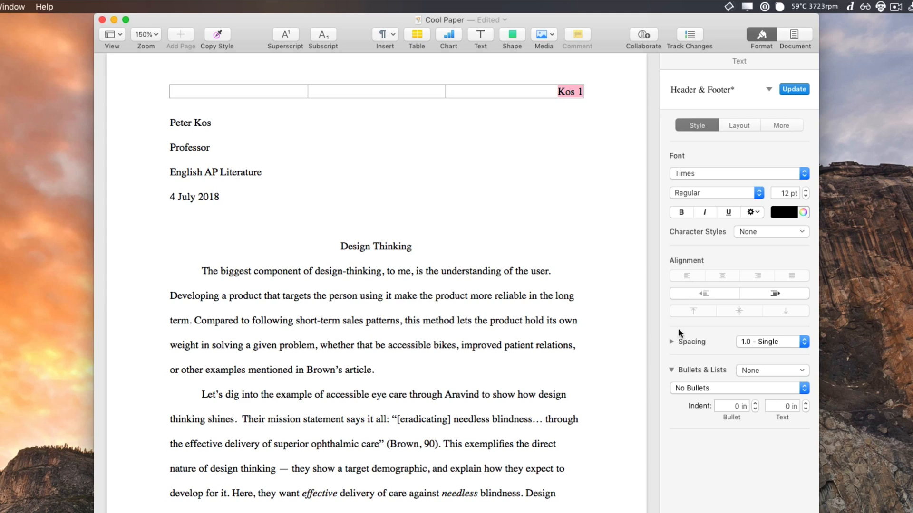
pyautogui.click(471, 131)
pyautogui.scroll(-5, 480, 248)
pyautogui.scroll(-3, 487, 323)
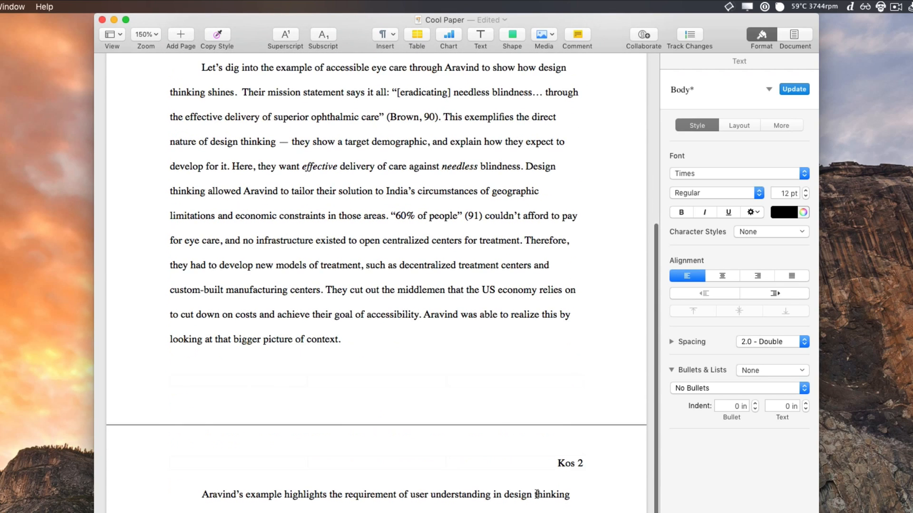
pyautogui.scroll(8, 565, 471)
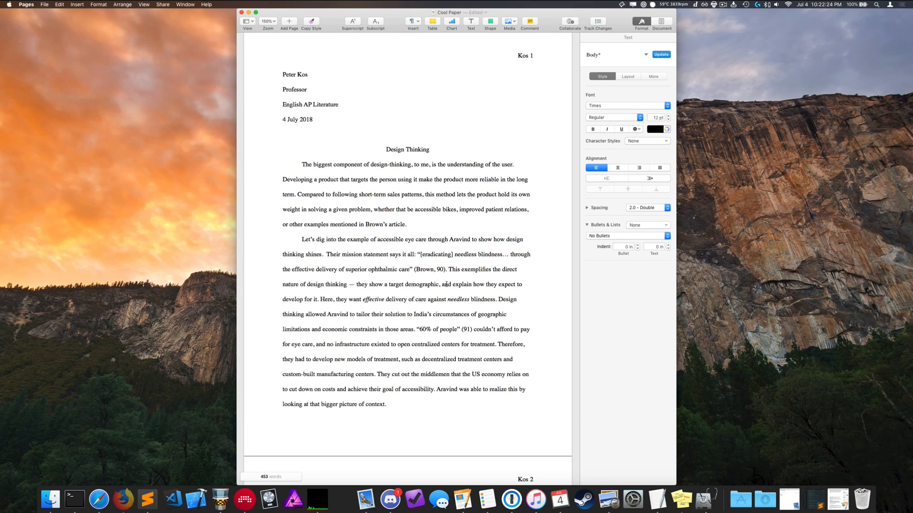
# - Add blank lines after the essay's final paragraph until a third page begins
pyautogui.scroll(-15, 446, 284)
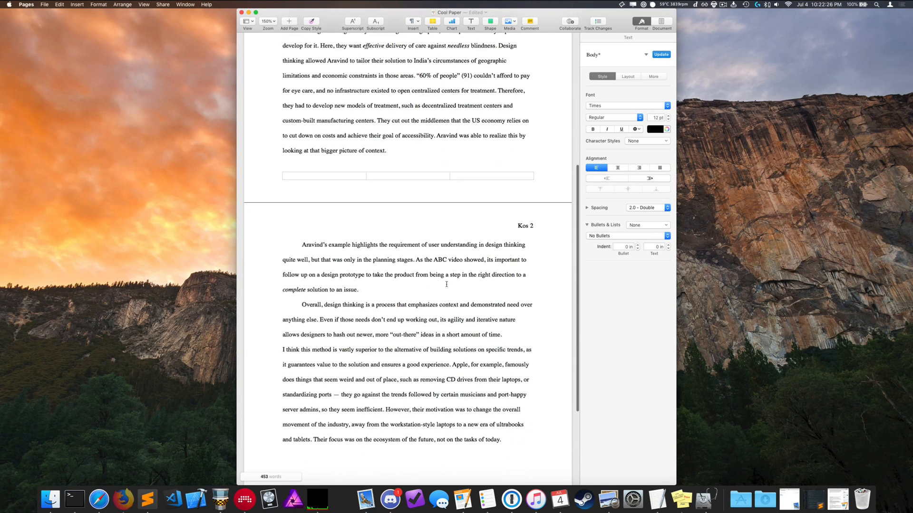
pyautogui.click(464, 337)
pyautogui.press('Return')
pyautogui.press('Return')
pyautogui.press('Return')
pyautogui.press('Return')
pyautogui.press('Return')
pyautogui.press('Return')
pyautogui.press('Return')
pyautogui.press('Return')
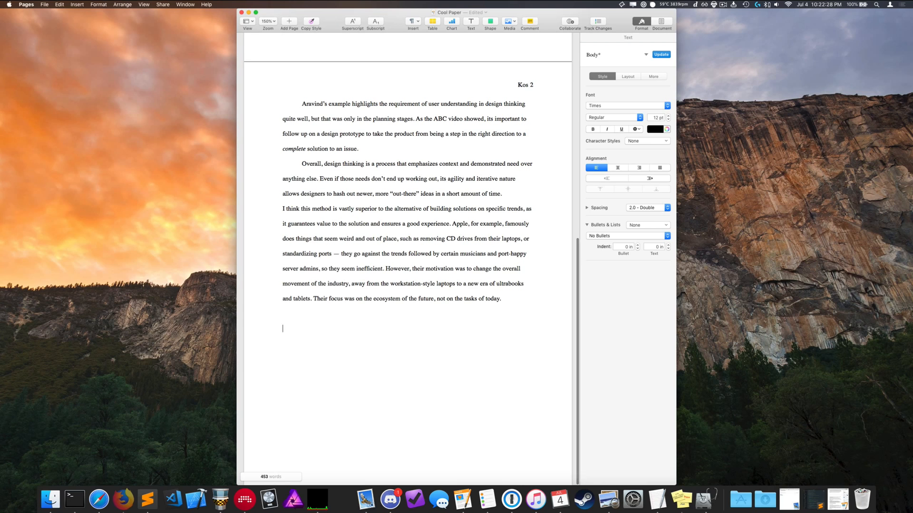
pyautogui.press('Return')
pyautogui.scroll(-12, 475, 329)
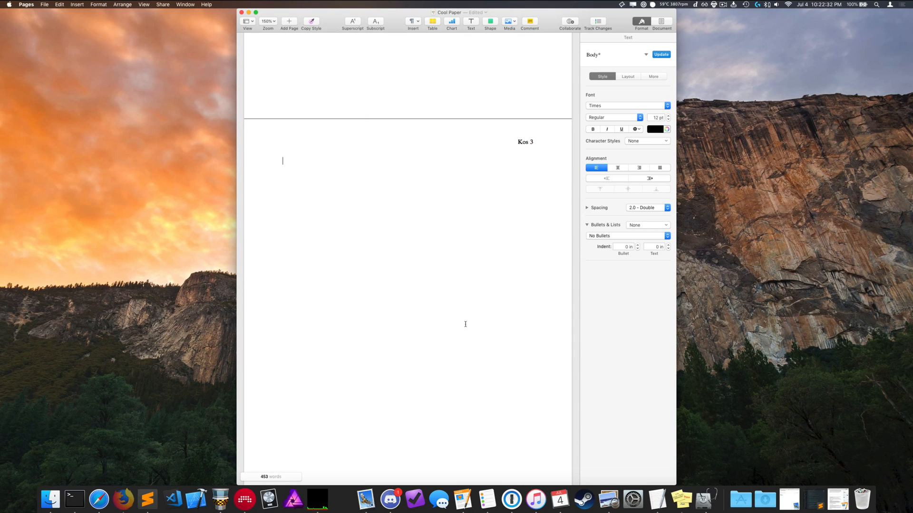
# - Add the centred heading "Works Cited" at the start of the third page and begin a new line below it
pyautogui.press('super+bar')
pyautogui.write('Works Cited')
pyautogui.press('Return')
pyautogui.press('super+braceleft')
# - Review the parenthetical in-text citation in the second paragraph, and return to the empty line below the Works Cited heading
pyautogui.scroll(15, 473, 323)
pyautogui.scroll(8, 432, 192)
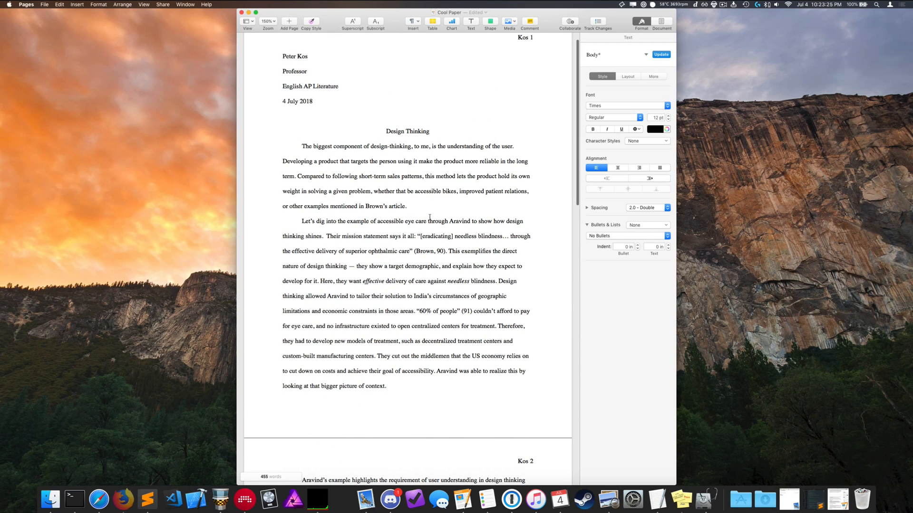
pyautogui.moveTo(416, 251); pyautogui.dragTo(441, 251)
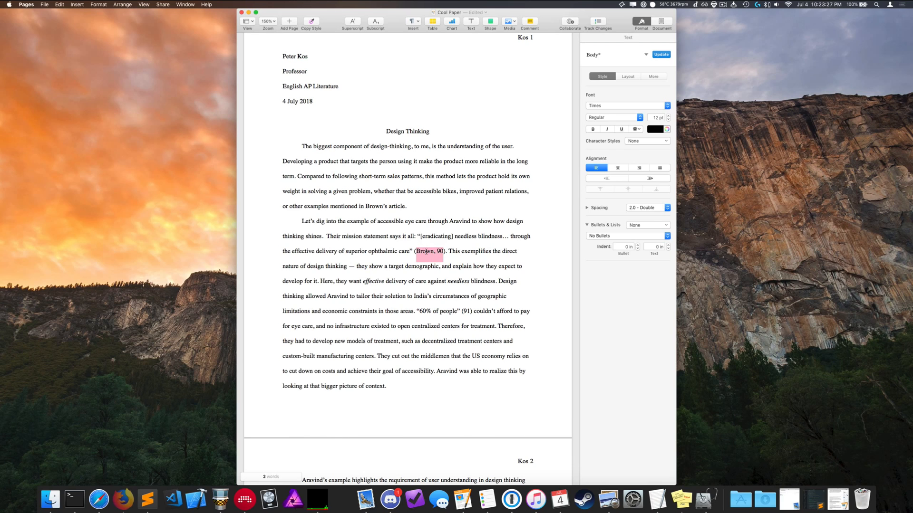
pyautogui.scroll(-20, 426, 252)
pyautogui.scroll(8, 425, 251)
pyautogui.scroll(-5, 425, 252)
pyautogui.click(416, 328)
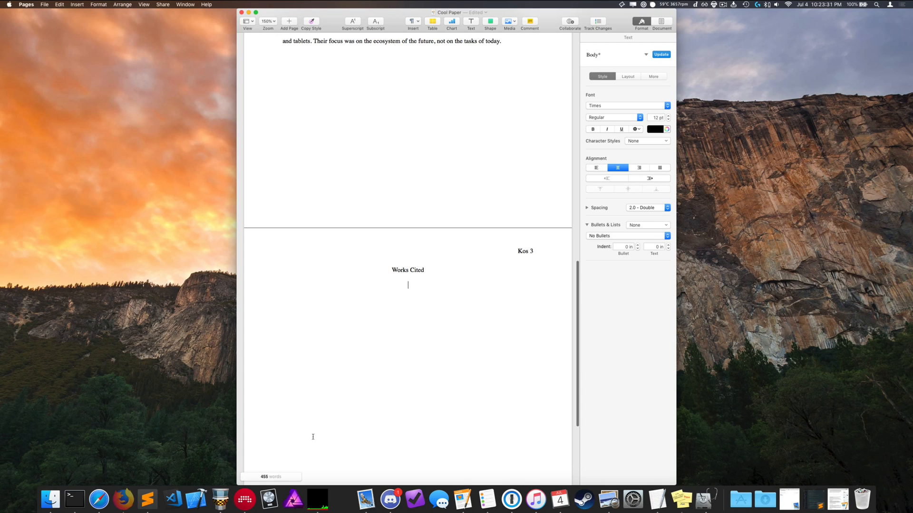
# - Switch to Google Scholar in Firefox, copy the MLA citation for "Man versus Machine: Using Legal Tech to Optimize the Rule of Law", and return to Pages
pyautogui.click(123, 499)
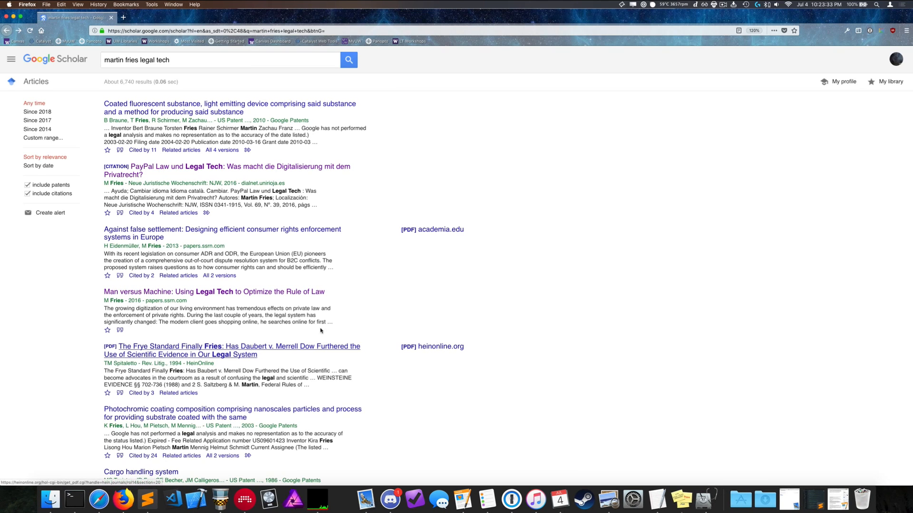
pyautogui.moveTo(245, 322); pyautogui.dragTo(101, 300)
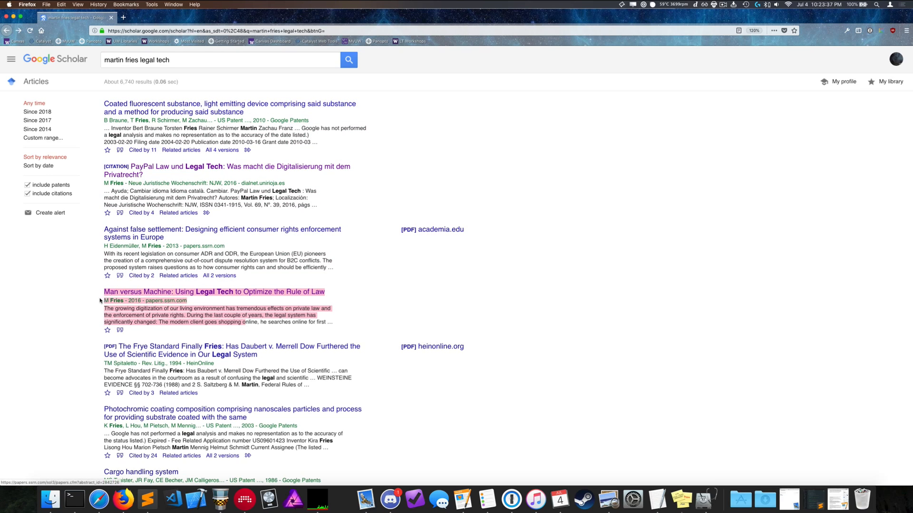
pyautogui.click(120, 330)
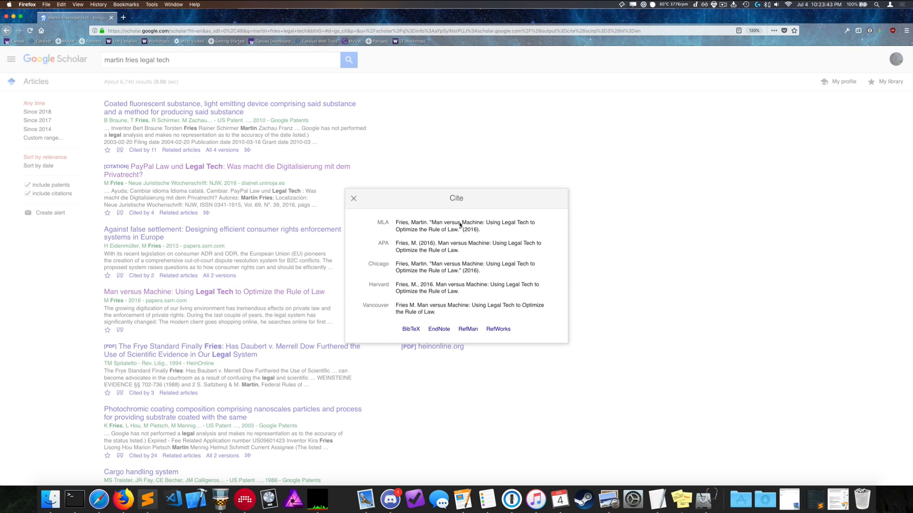
pyautogui.click(493, 234)
pyautogui.rightClick(486, 233)
pyautogui.click(484, 233)
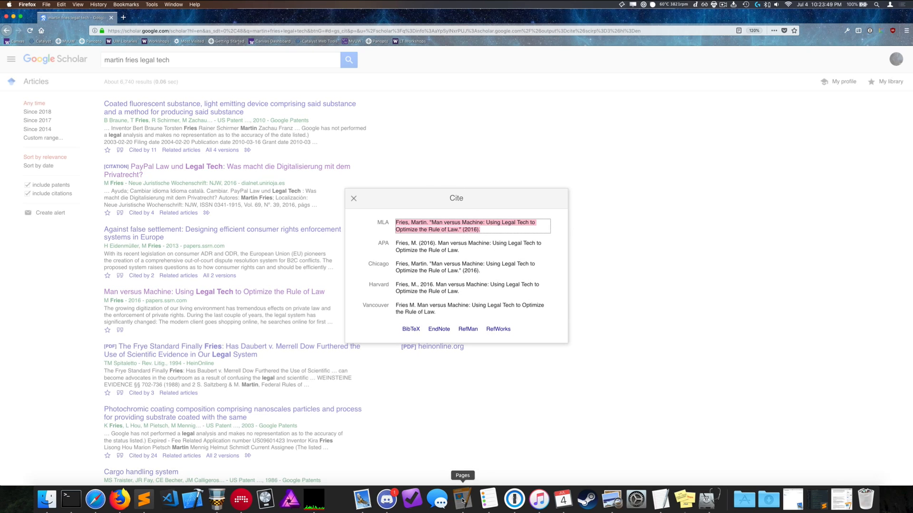
pyautogui.click(463, 501)
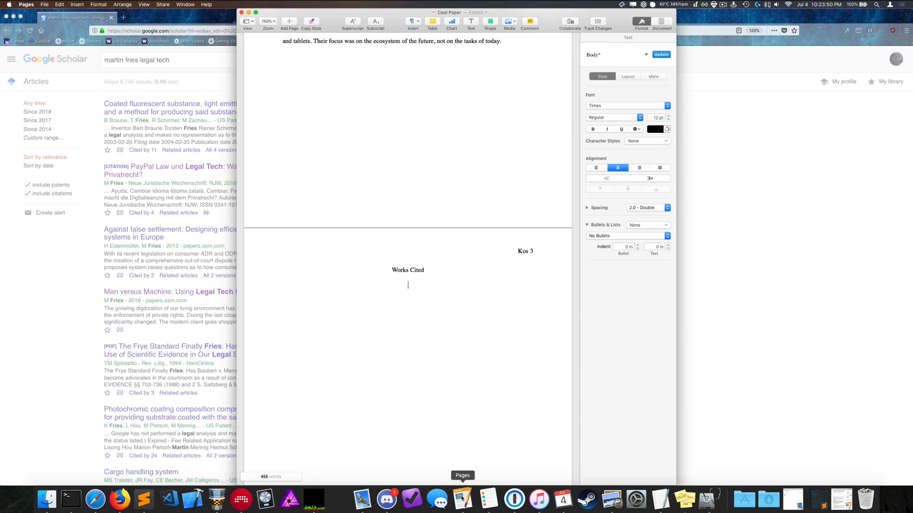
# - Try pasting the copied citation below the Works Cited heading, with and without matching style, undoing each paste
pyautogui.rightClick(409, 291)
pyautogui.click(418, 316)
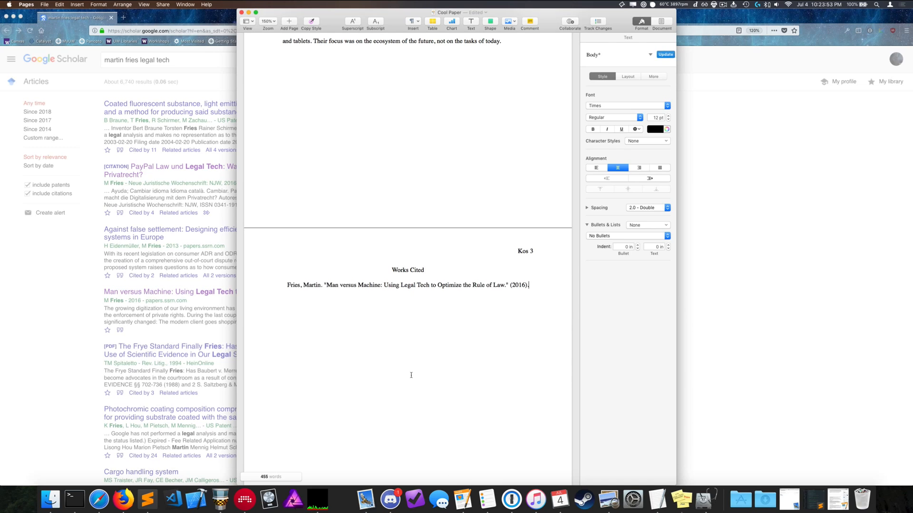
pyautogui.click(437, 285)
pyautogui.moveTo(323, 14)
pyautogui.mouseDown()
pyautogui.moveTo(537, 14)
pyautogui.moveTo(329, 14)
pyautogui.mouseUp()
pyautogui.click(379, 285)
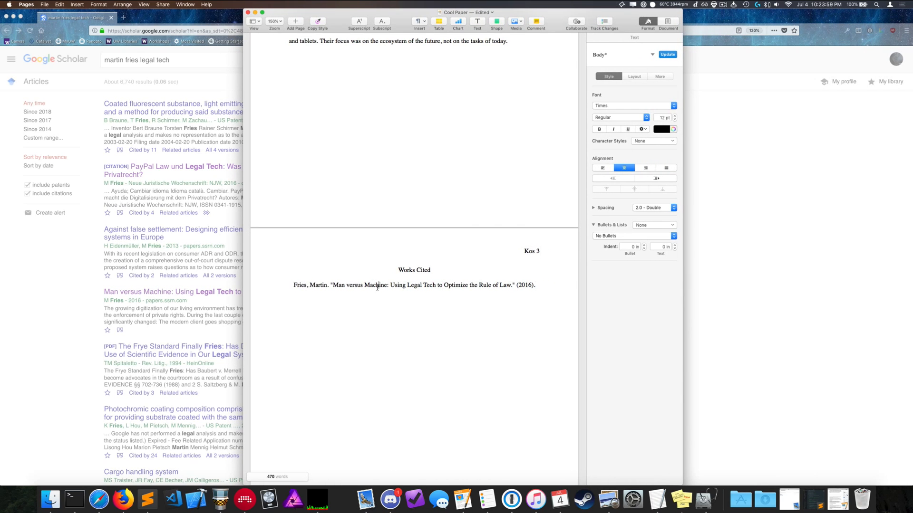
pyautogui.press('super+z')
pyautogui.click(435, 287)
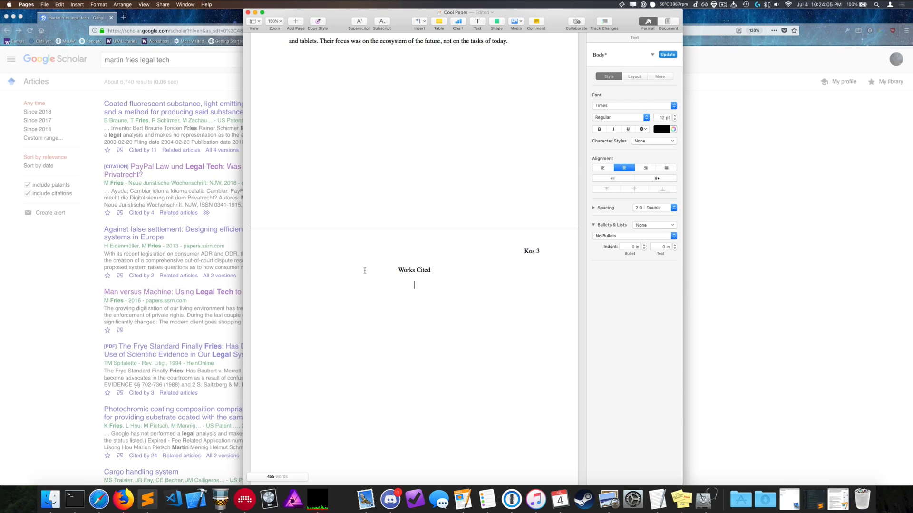
pyautogui.press('super+alt+shift+v')
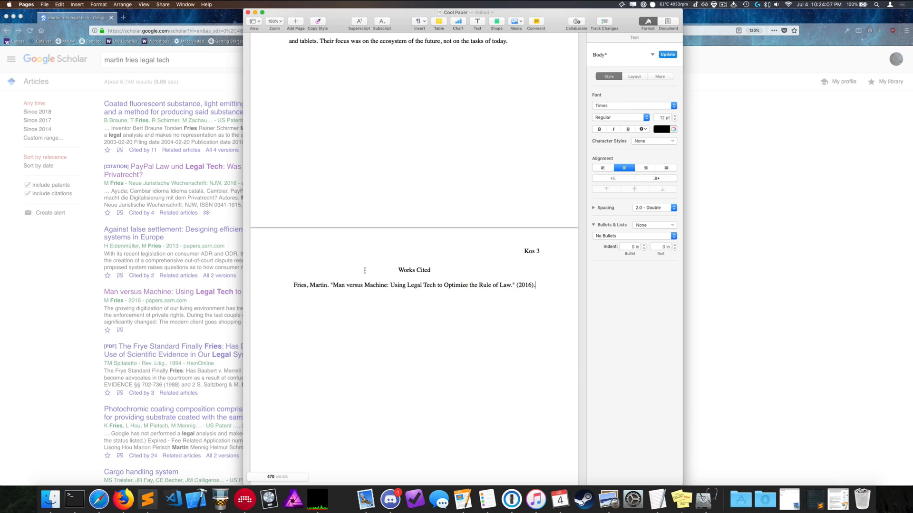
pyautogui.press('super+z')
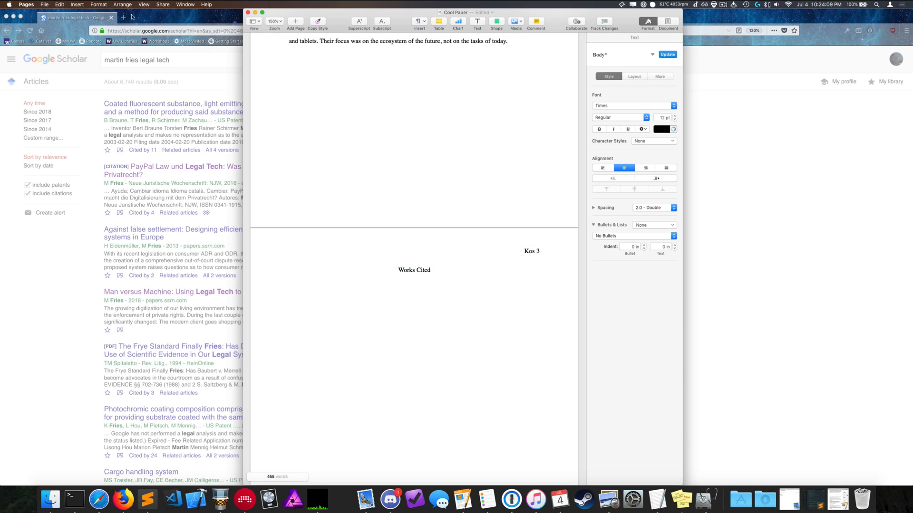
# - Paste the citation with matching style below the Works Cited heading and start a new left-aligned line
pyautogui.click(59, 4)
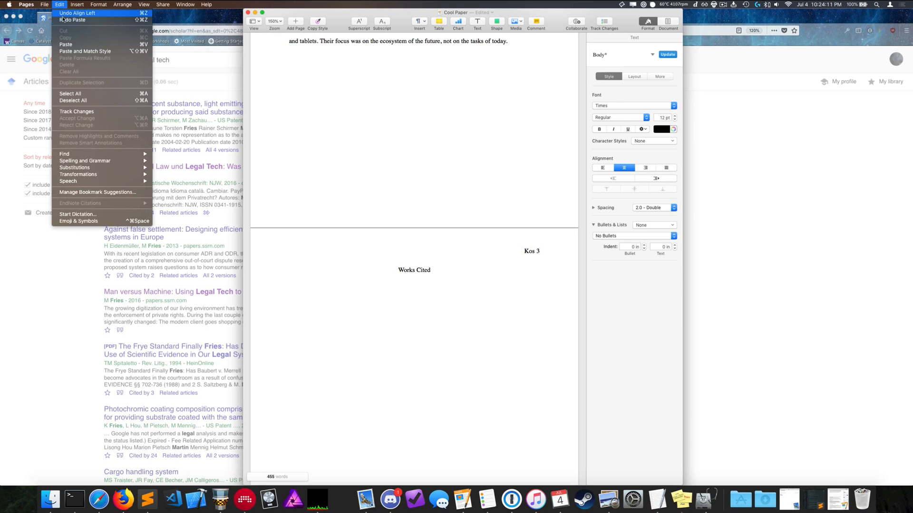
pyautogui.click(77, 51)
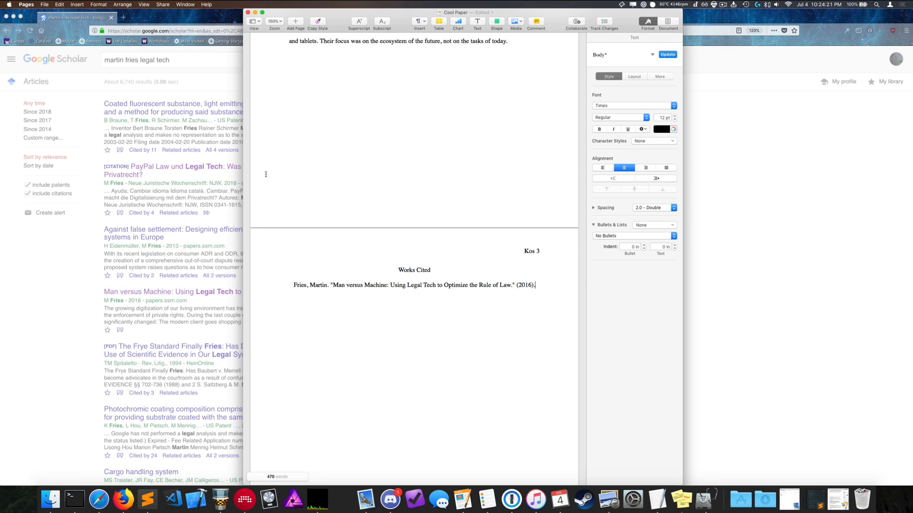
pyautogui.press('Return')
pyautogui.press('super+braceleft')
# - Switch to Google Scholar in Firefox and copy the MLA citation for the "Coated fluorescent substance" patent
pyautogui.click(80, 285)
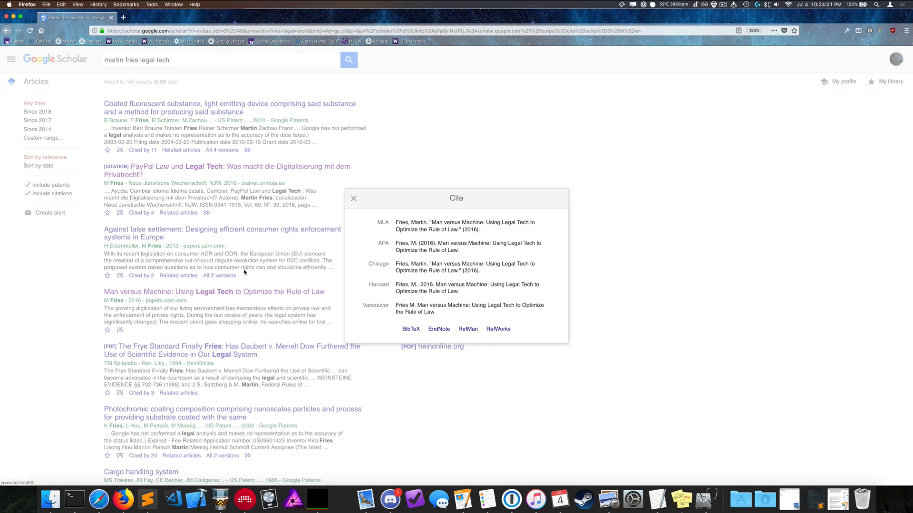
pyautogui.click(353, 199)
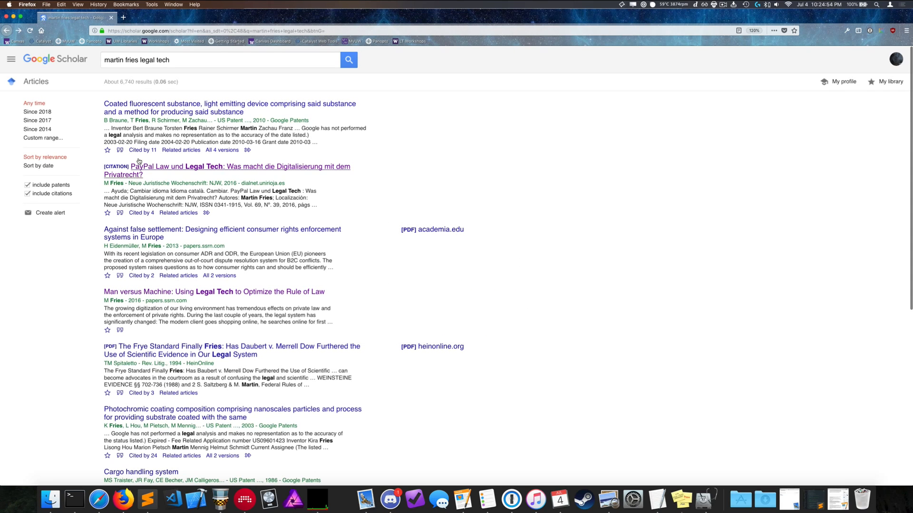
pyautogui.click(119, 150)
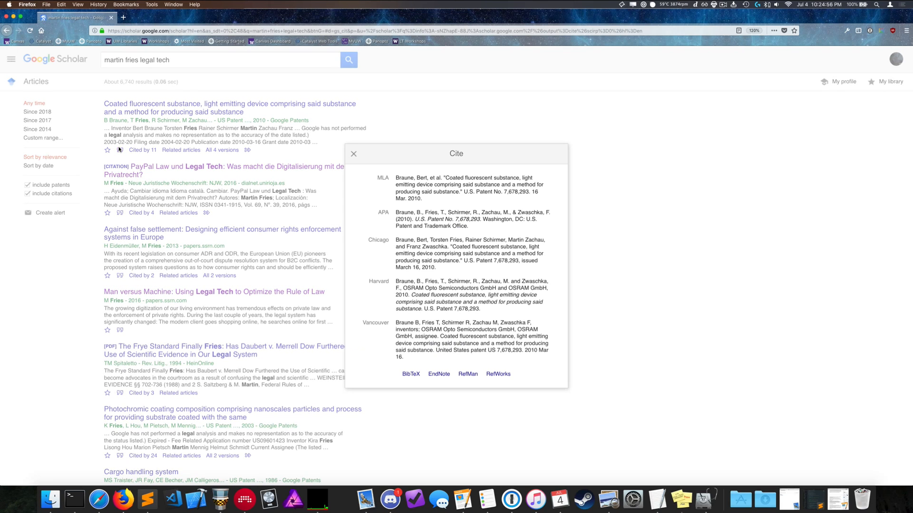
pyautogui.click(435, 199)
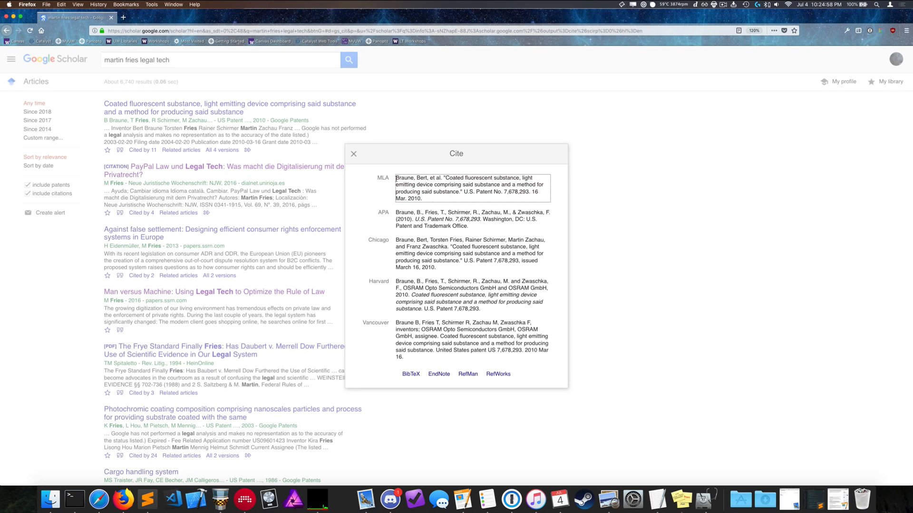
# - Switch to Pages and paste the patent citation on the line below the first Works Cited entry
pyautogui.press('super+Tab')
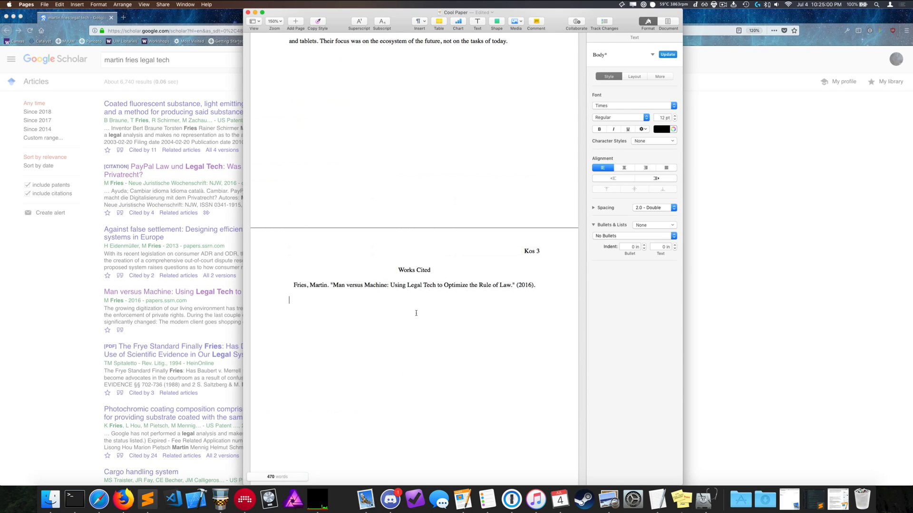
pyautogui.rightClick(386, 303)
pyautogui.click(372, 300)
pyautogui.press('super+v')
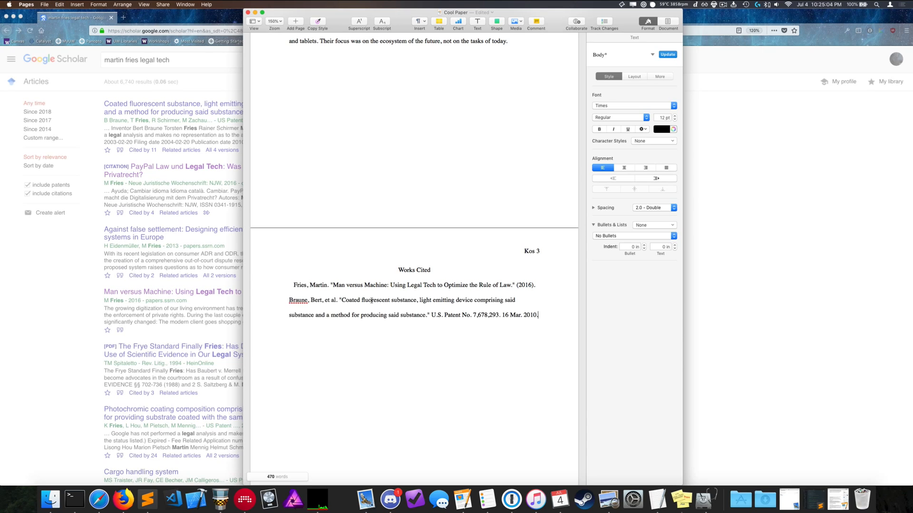
# - Left-align the "Man versus Machine" citation under the Works Cited heading
pyautogui.press('Up')
pyautogui.press('Up')
pyautogui.press('Up')
pyautogui.press('super+braceleft')
# - Try indenting the patent citation's second line with tab characters and undo the added tabs
pyautogui.press('Down')
pyautogui.press('Down')
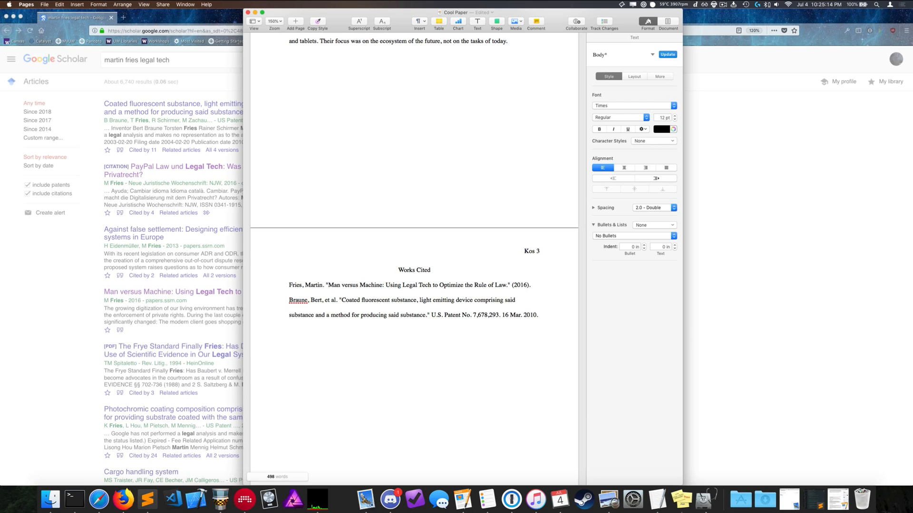
pyautogui.press('Tab')
pyautogui.press('Tab')
pyautogui.press('Tab')
pyautogui.press('Tab')
pyautogui.press('Tab')
pyautogui.press('Tab')
pyautogui.press('Tab')
pyautogui.press('Tab')
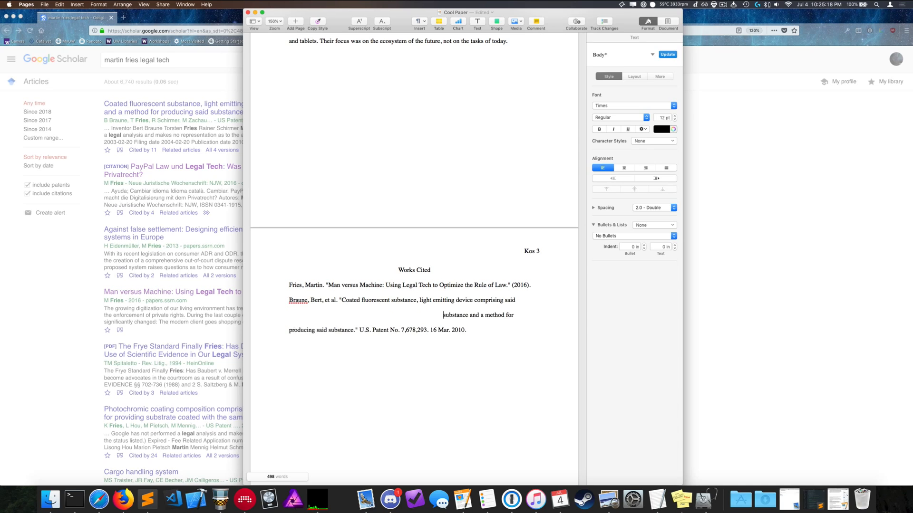
pyautogui.press('super+z')
pyautogui.press('super+z')
pyautogui.press('super+shift+z')
# - Show the ruler and give the patent citation a hanging indent, with its first line at 1 inch and remaining lines at 1.5 inches
pyautogui.click(289, 300)
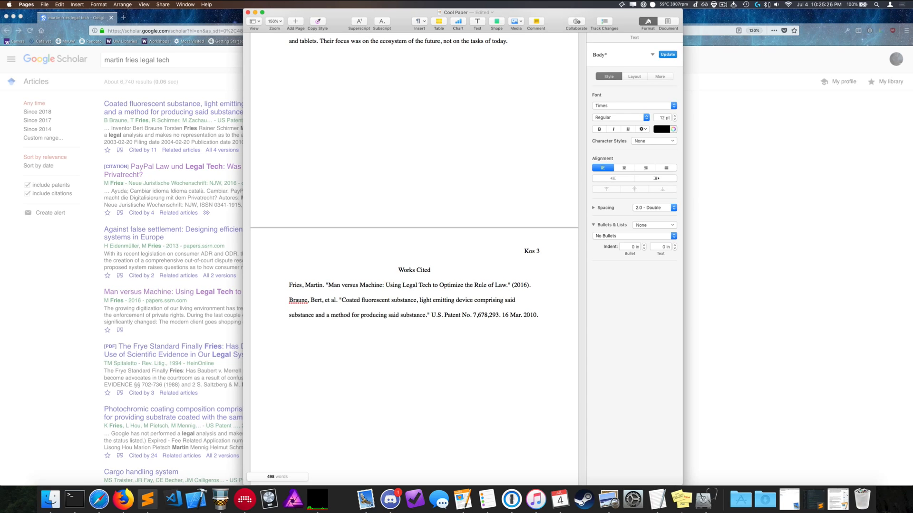
pyautogui.press('super+r')
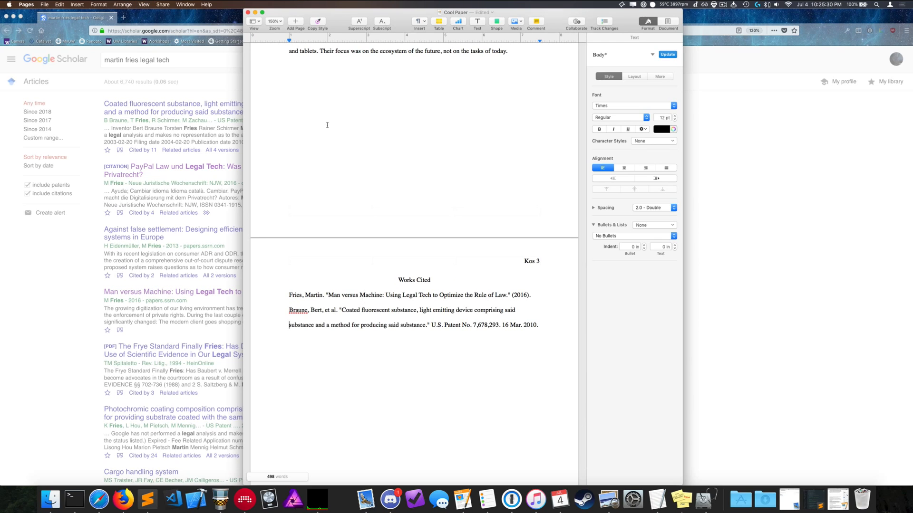
pyautogui.press('super+r')
pyautogui.click(145, 4)
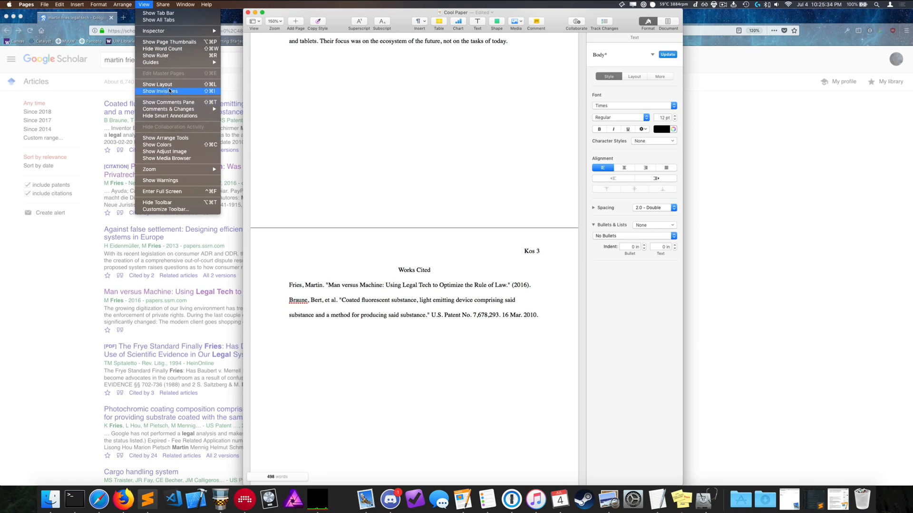
pyautogui.click(177, 59)
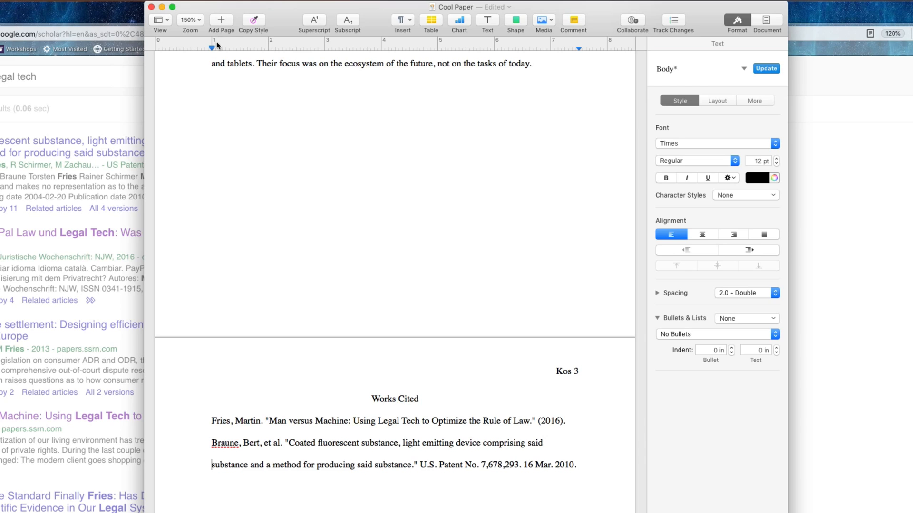
pyautogui.moveTo(212, 48); pyautogui.dragTo(241, 48)
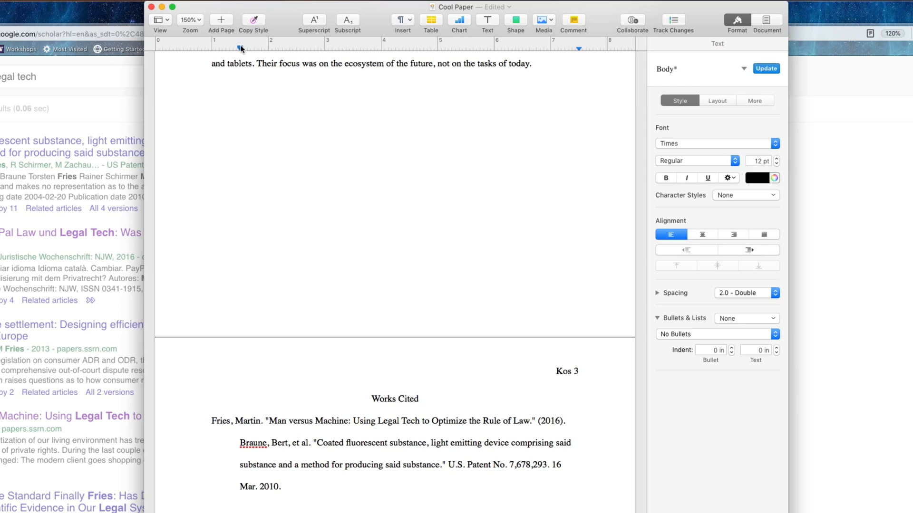
pyautogui.moveTo(240, 48); pyautogui.dragTo(211, 48)
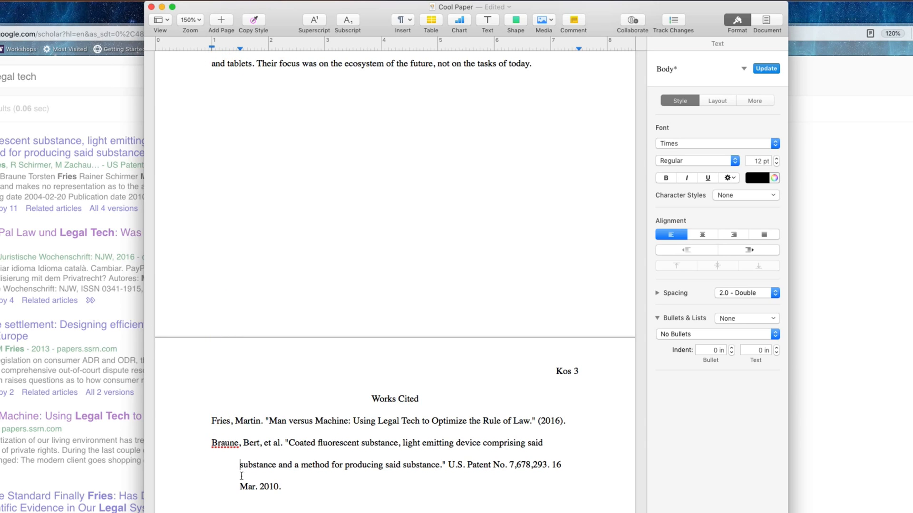
# - Try moving the selected patent citation's first-line indent to about 1.25 inches and undo the change
pyautogui.tripleClick(226, 447)
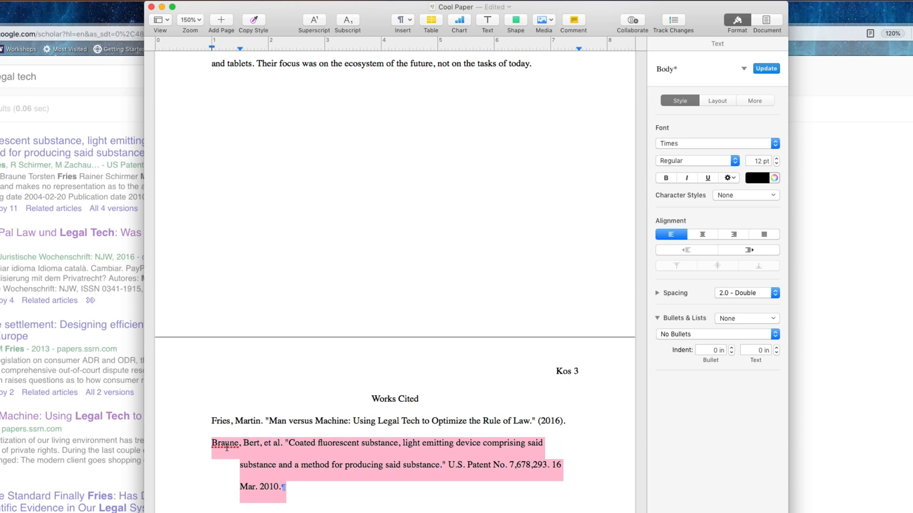
pyautogui.moveTo(239, 51)
pyautogui.mouseDown()
pyautogui.moveTo(291, 49)
pyautogui.moveTo(219, 48)
pyautogui.moveTo(251, 49)
pyautogui.moveTo(244, 56)
pyautogui.mouseUp()
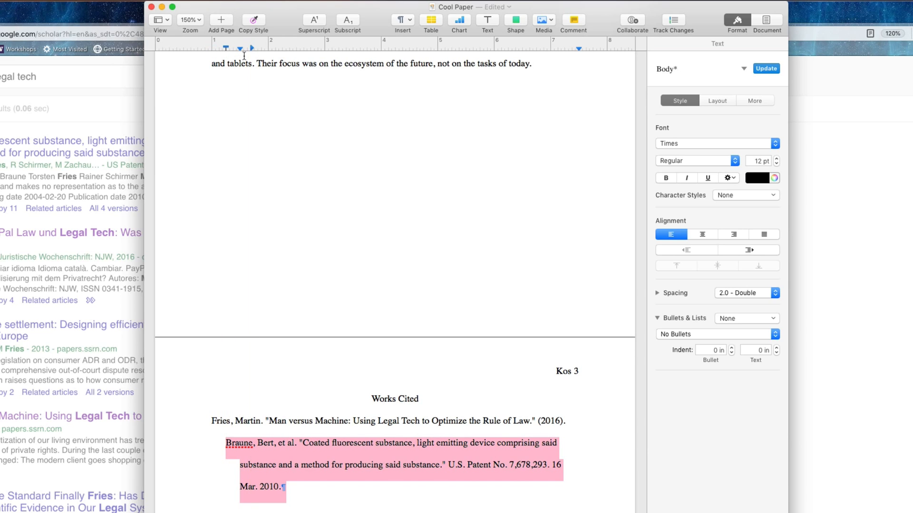
pyautogui.hotkey('ctrl', 'z')
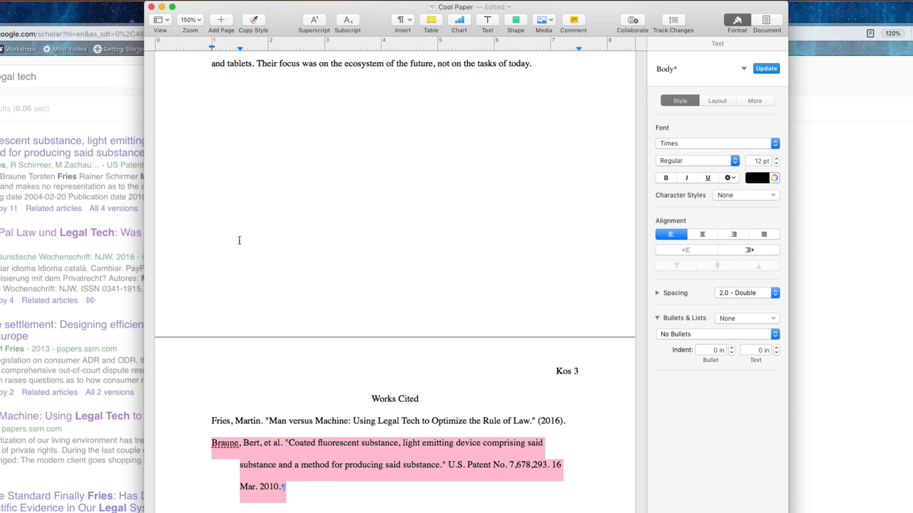
pyautogui.click(287, 486)
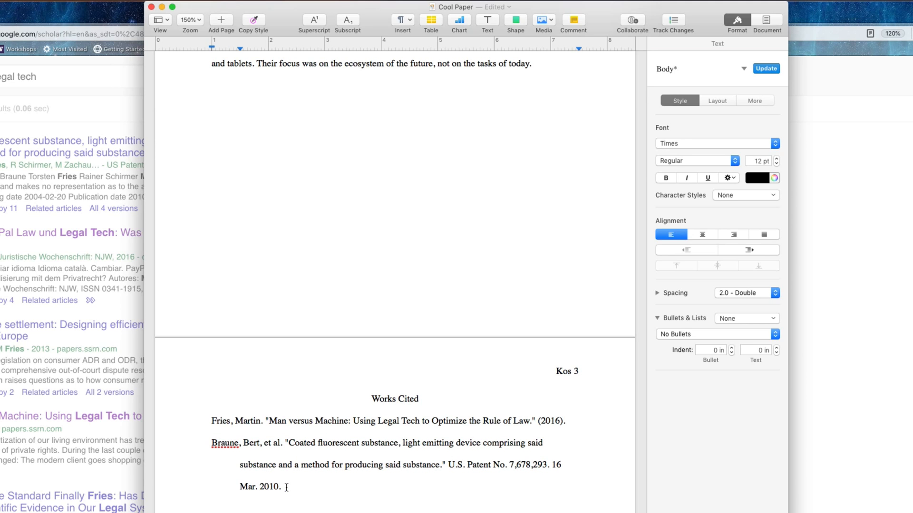
# - Export the paper as a PDF into Cool Folder, appending "Exp" to the file name Cool Paper
pyautogui.scroll(1, 377, 509)
pyautogui.scroll(15, 376, 509)
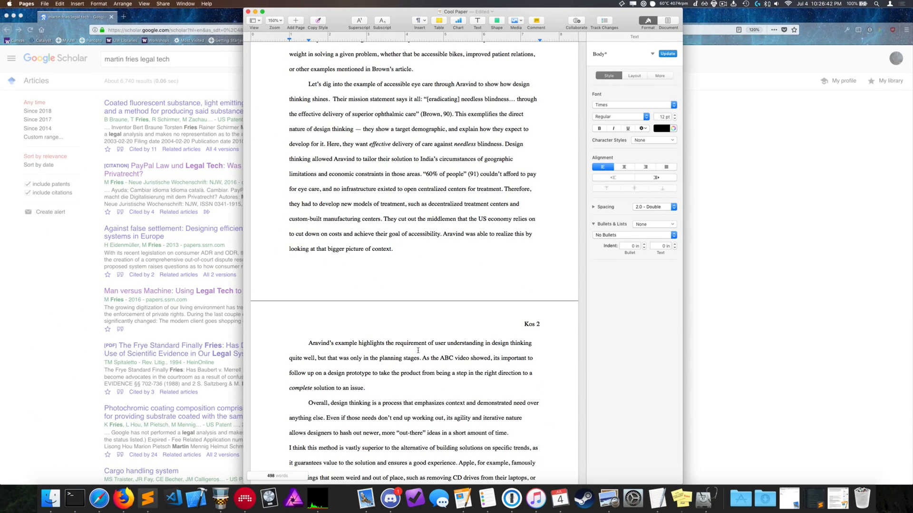
pyautogui.click(45, 3)
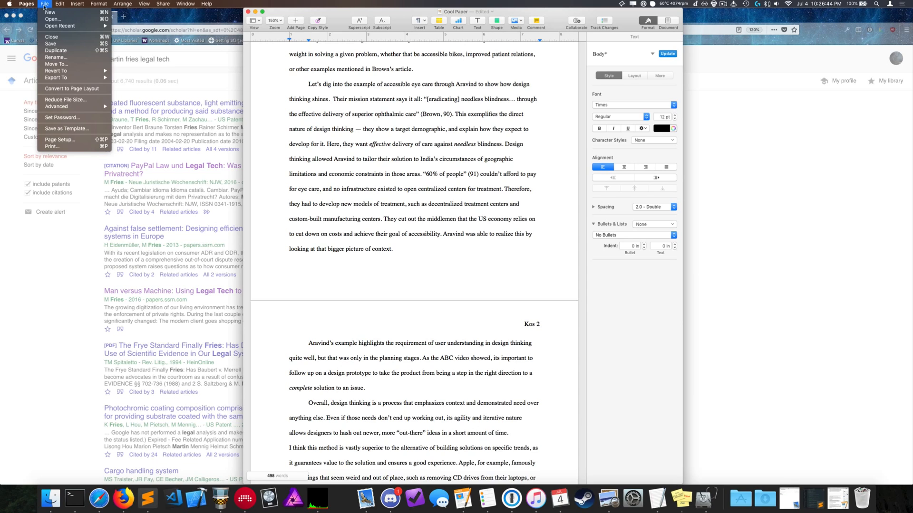
pyautogui.moveTo(95, 78)
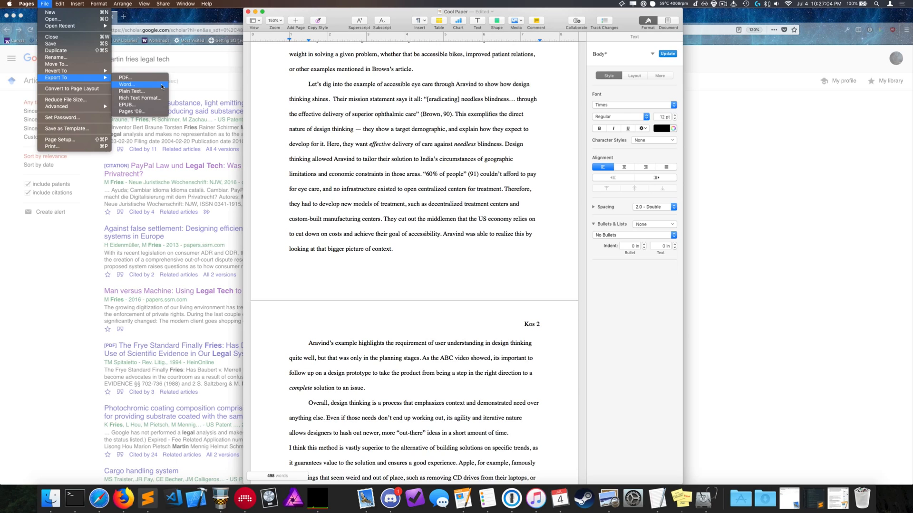
pyautogui.click(142, 77)
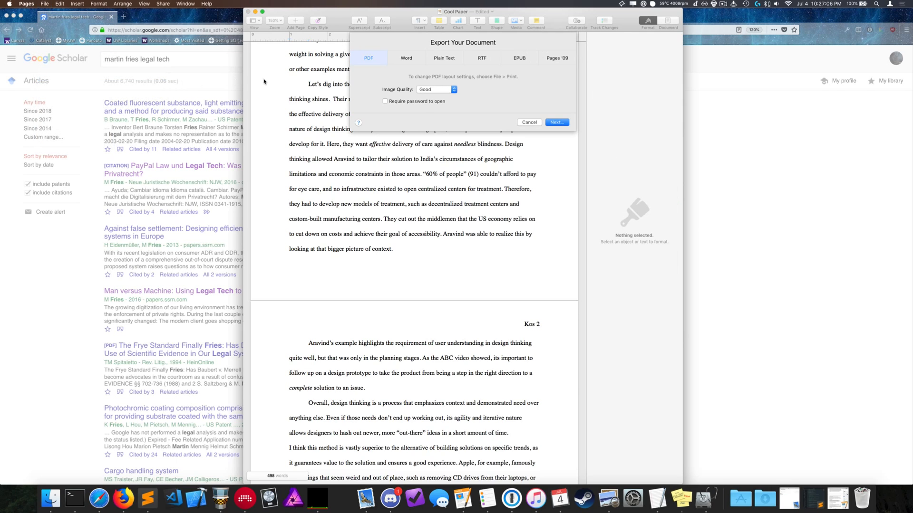
pyautogui.click(557, 122)
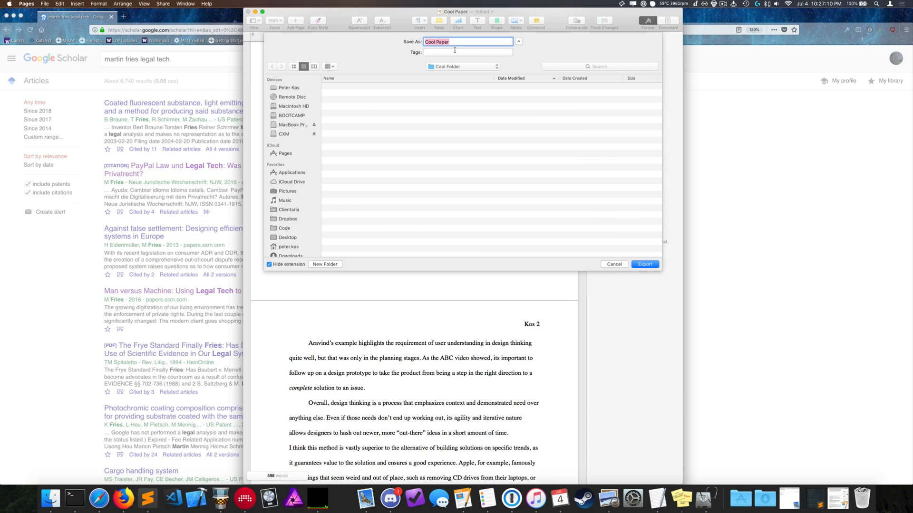
pyautogui.press('Right')
pyautogui.write('Exp')
pyautogui.press('Return')
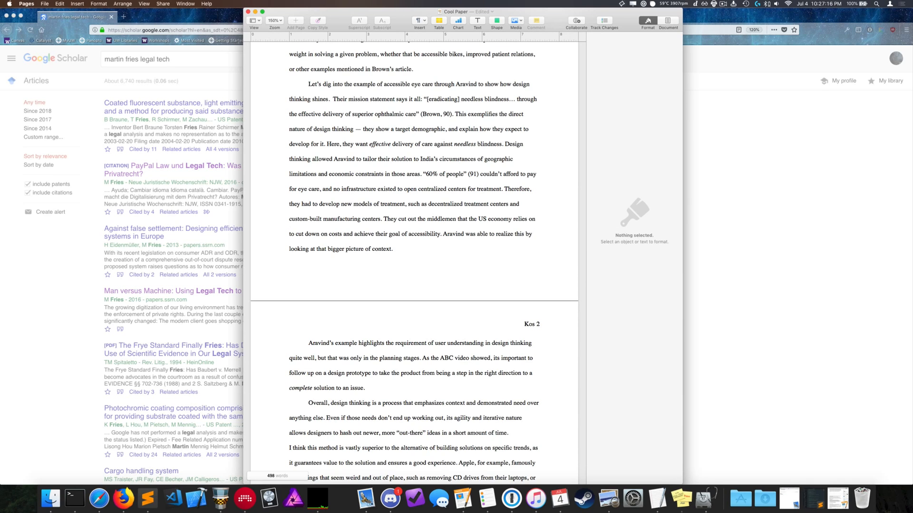